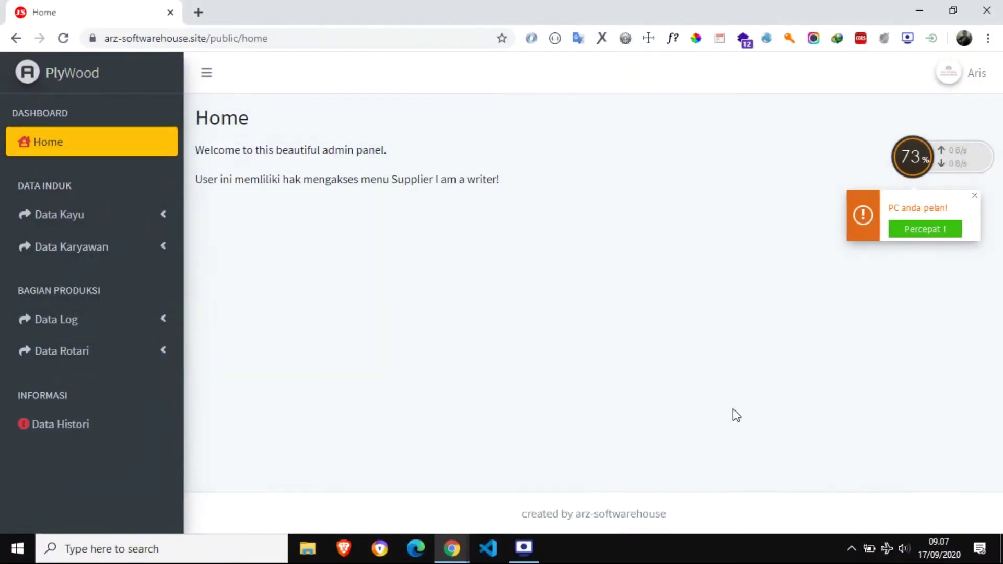
Step: Filter the Pembahanan log records by delivery date from 01/09/2020 to 17/09/2020
left_click(974, 196)
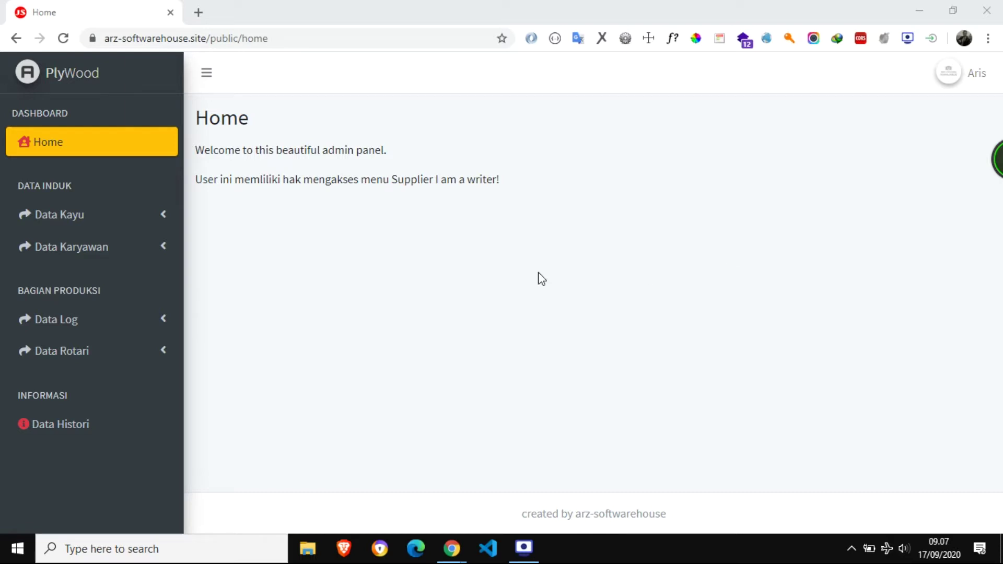
left_click(110, 359)
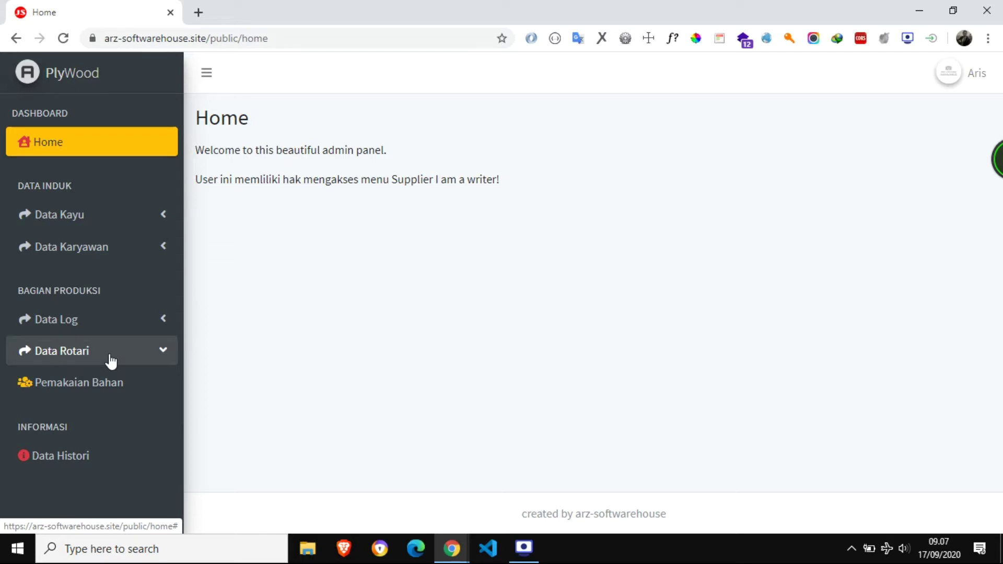
left_click(130, 330)
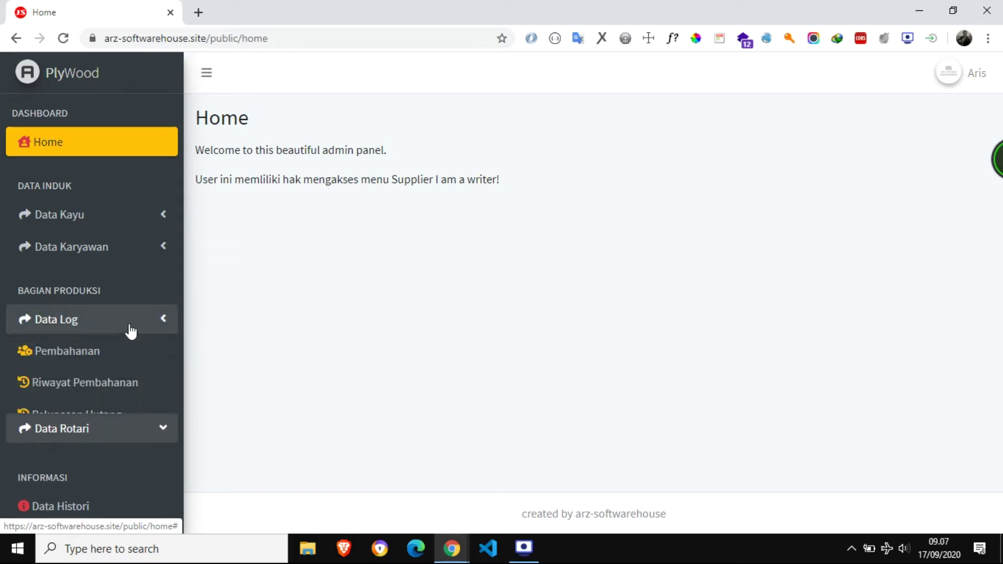
left_click(120, 357)
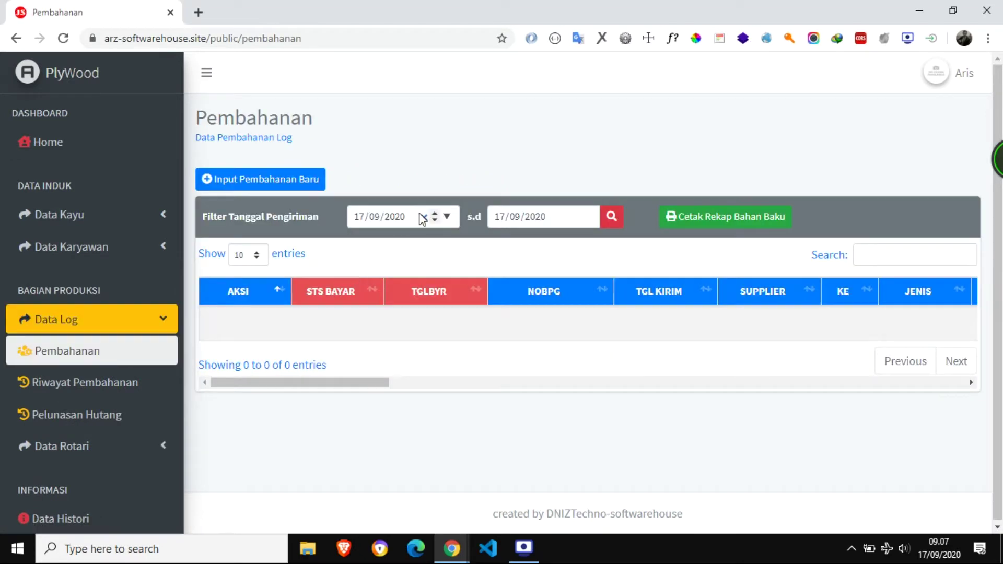
left_click(447, 217)
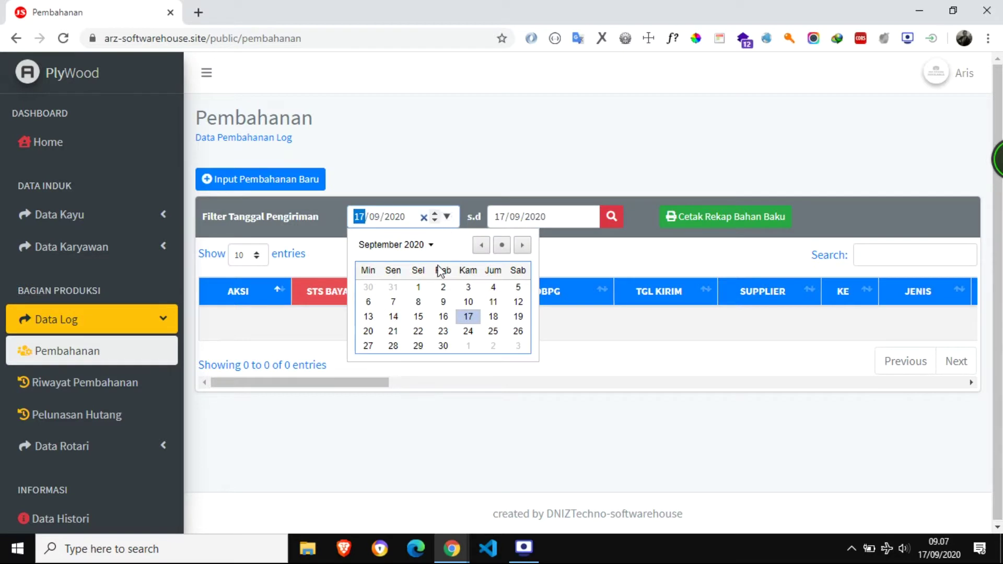
left_click(418, 286)
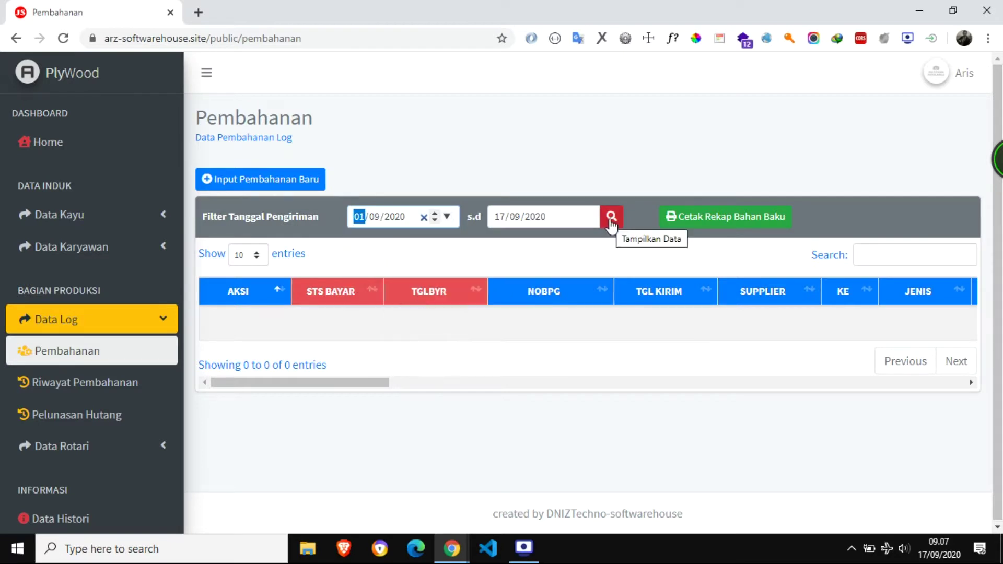
left_click(611, 217)
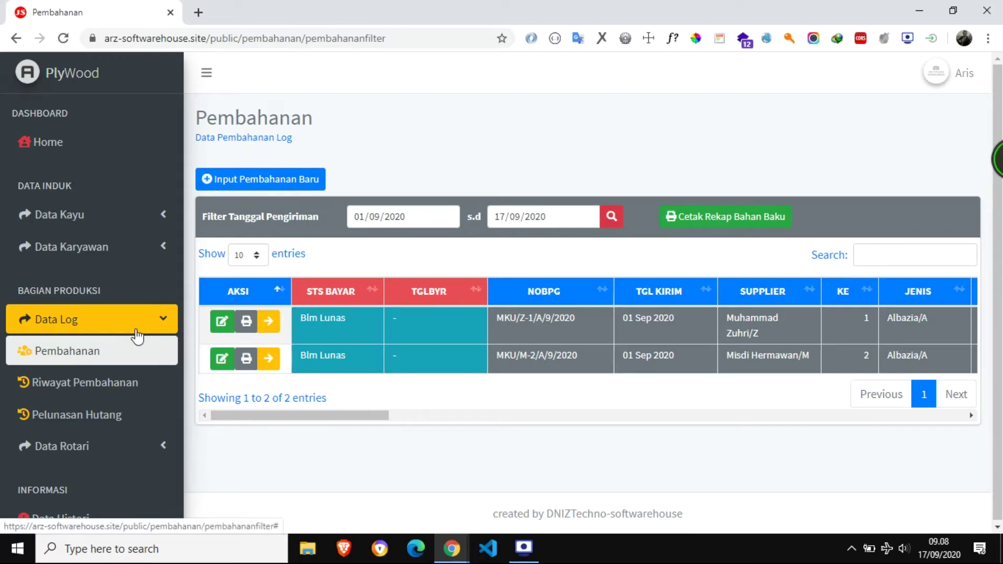
Step: Open the Pemakaian Bahan page for Data Rotari and examine all columns of its raw material usage table
left_click(145, 448)
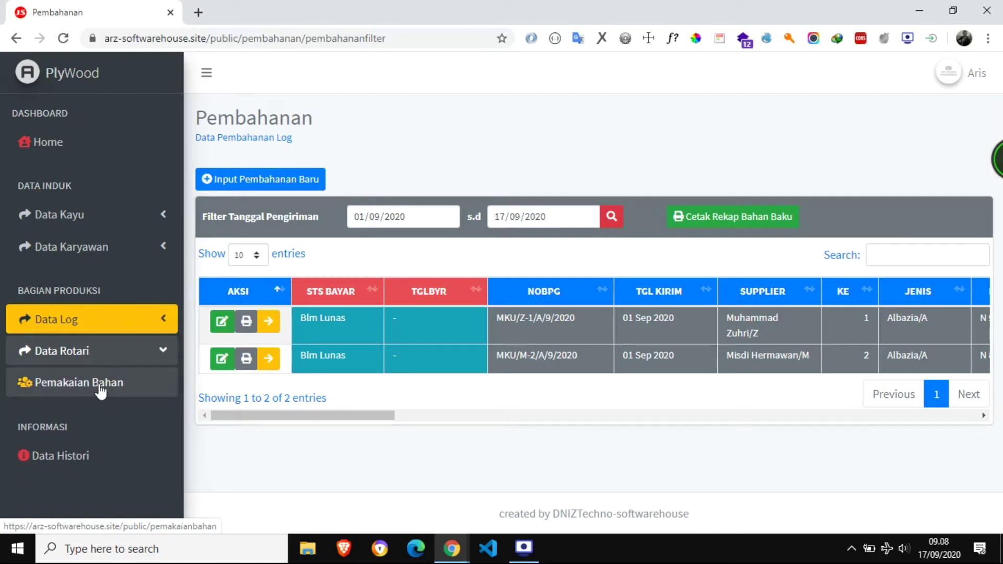
left_click(99, 388)
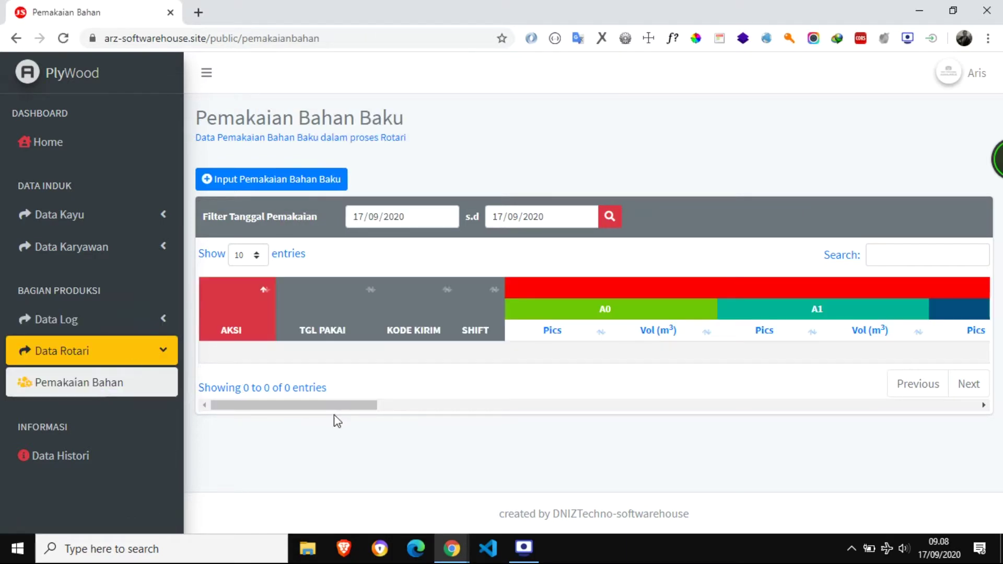
left_click_drag(336, 407, 309, 408)
left_click(333, 338)
left_click_drag(359, 398, 534, 422)
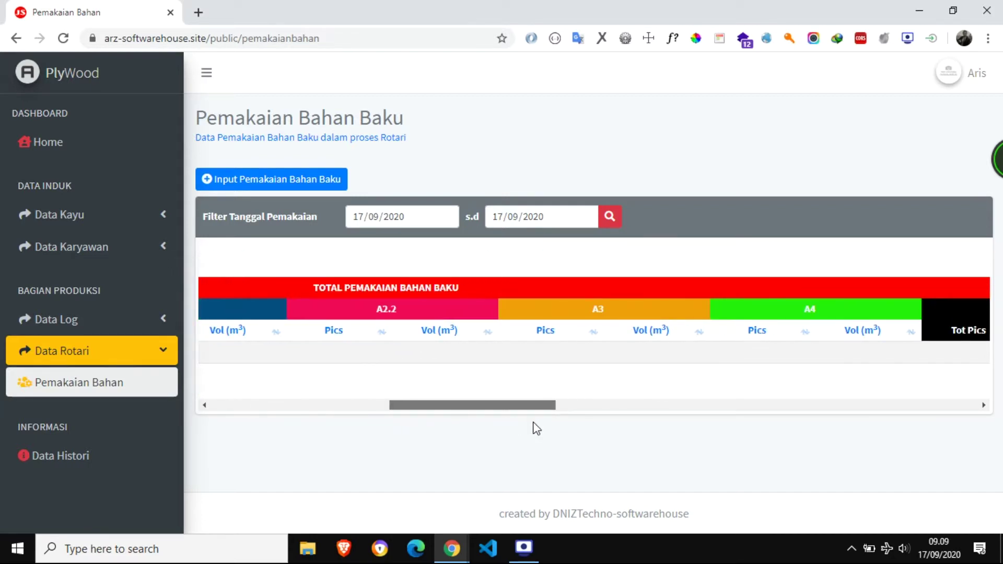
left_click_drag(534, 422, 532, 425)
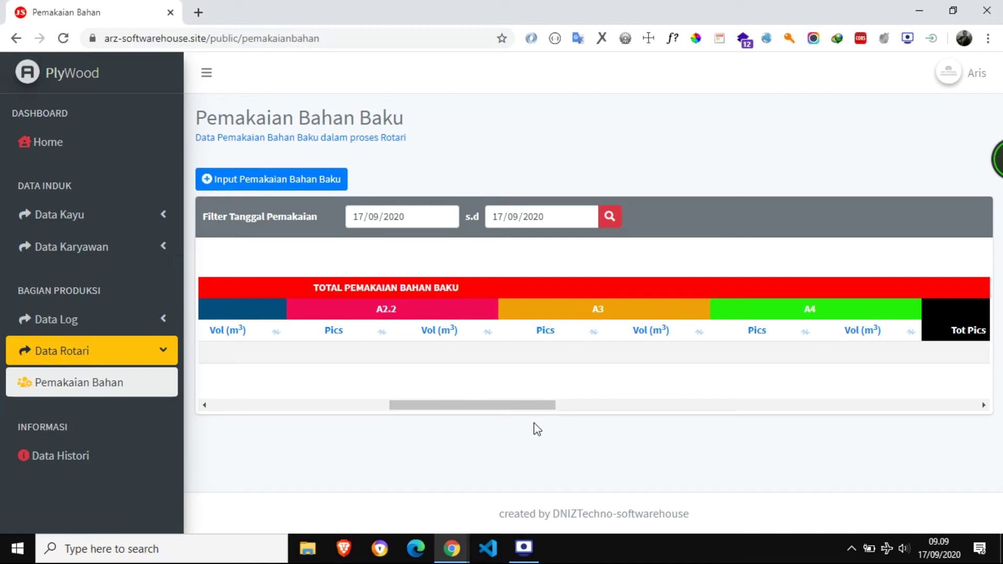
left_click_drag(472, 410, 352, 413)
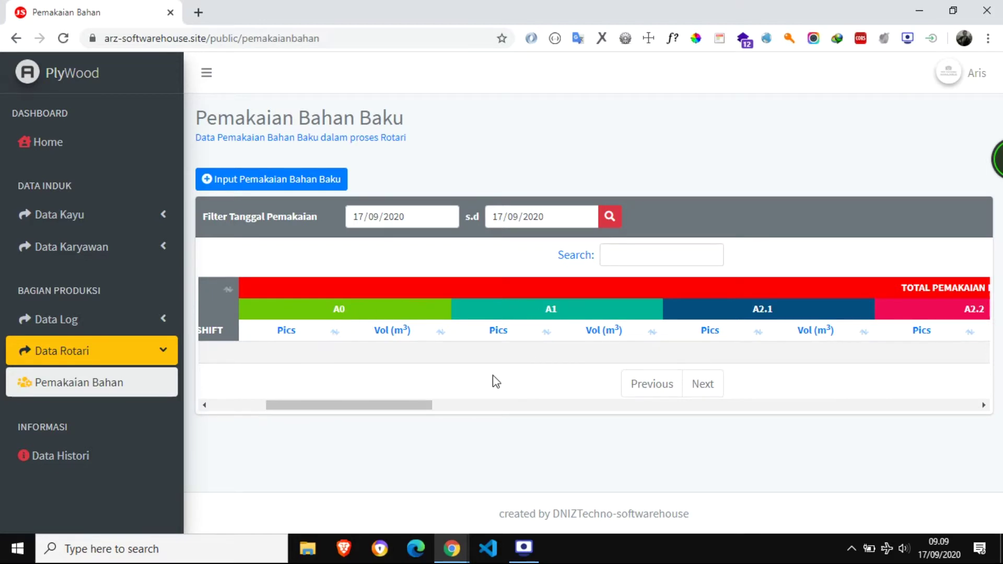
left_click_drag(417, 410, 624, 409)
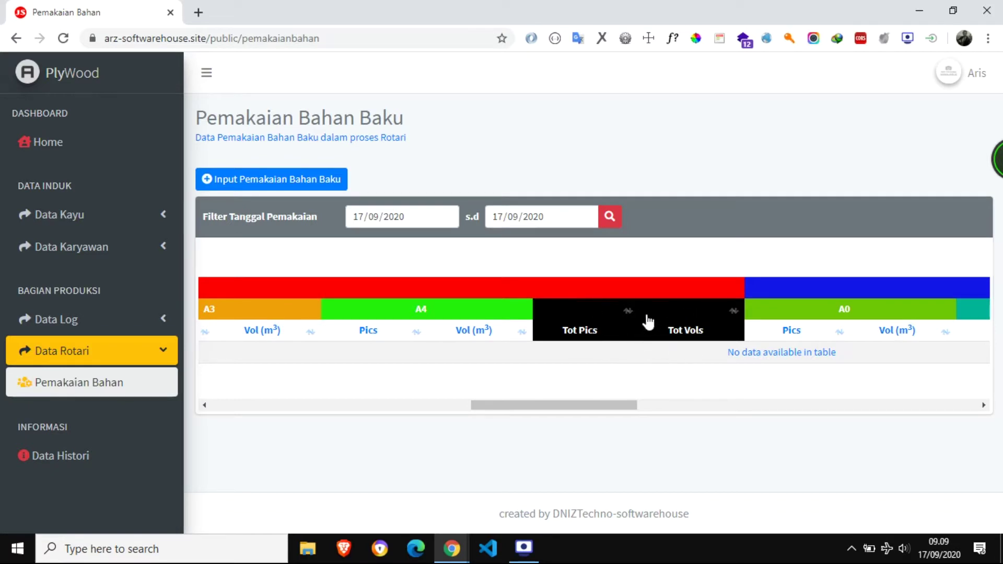
left_click_drag(600, 407, 872, 410)
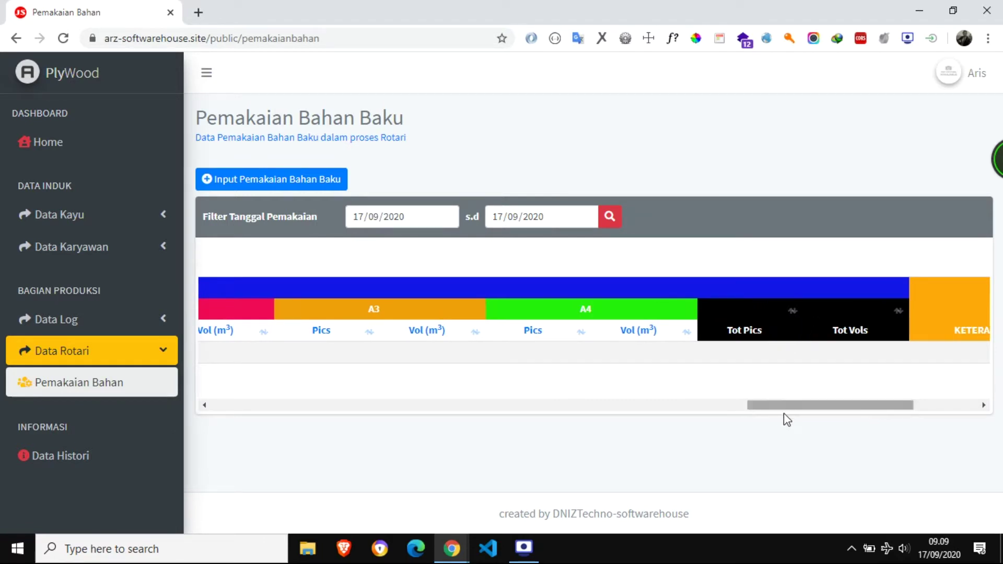
left_click_drag(788, 410, 695, 429)
left_click_drag(629, 427, 245, 412)
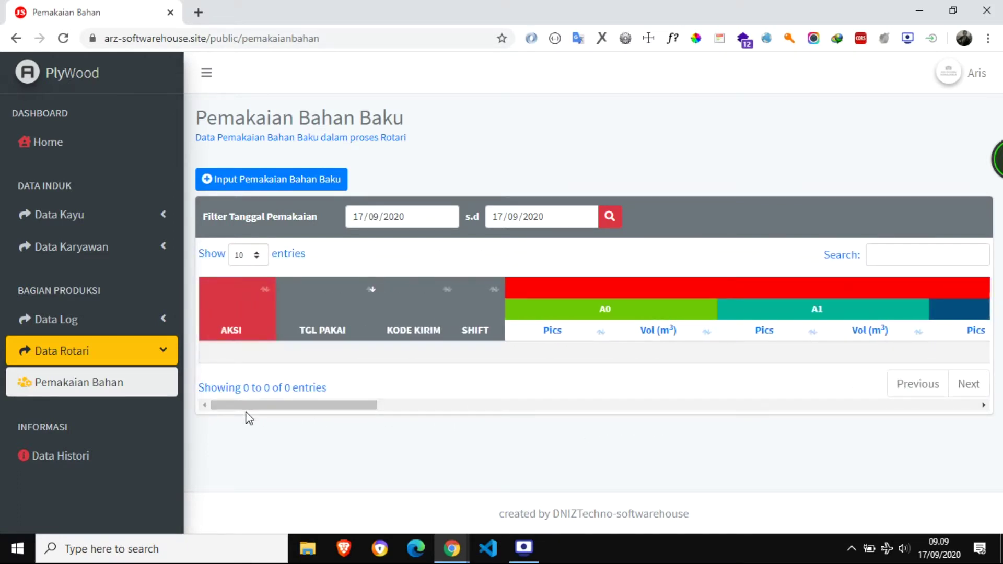
Step: Start a new raw material usage entry and load the stock of the supplier with code A
left_click(319, 183)
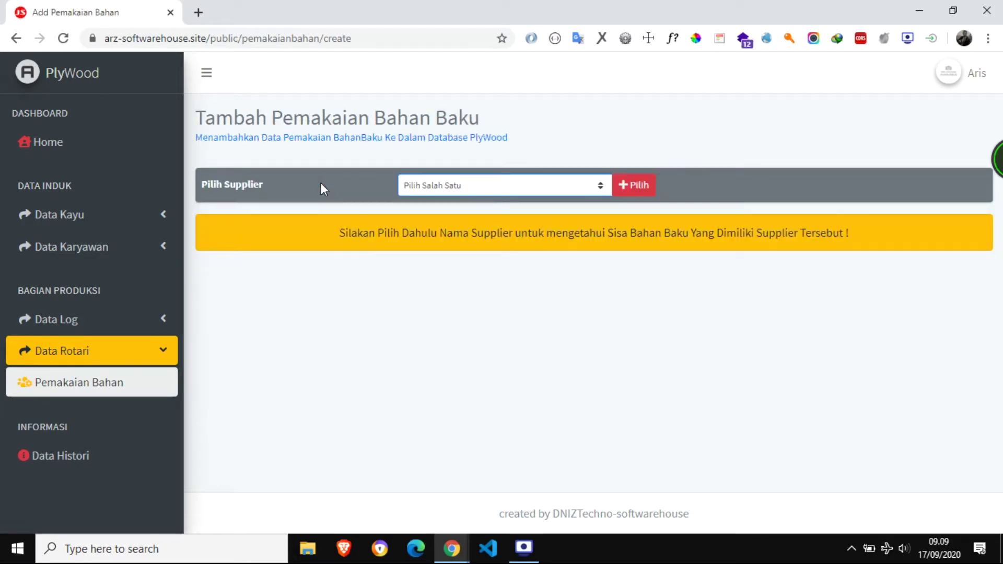
left_click(604, 192)
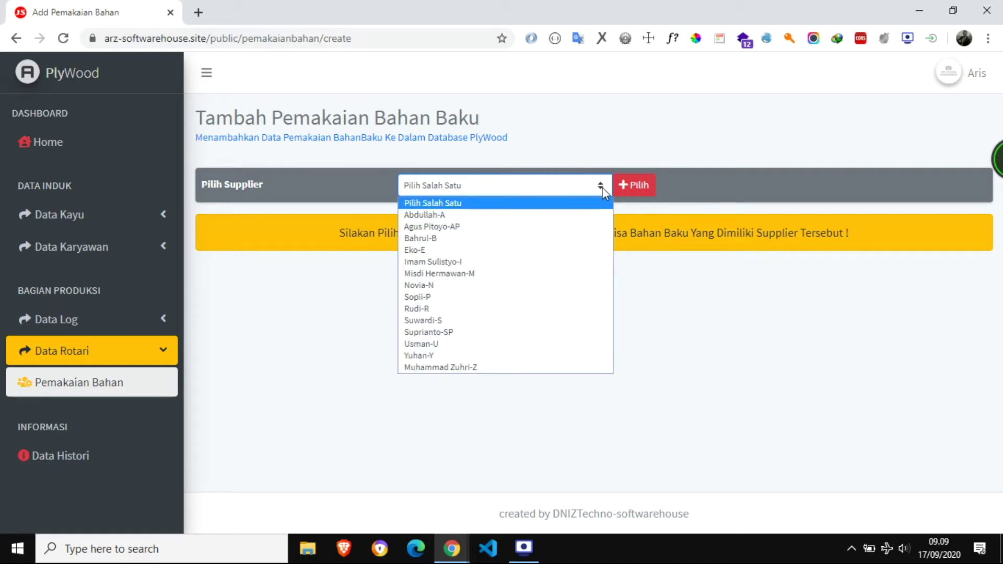
left_click(579, 214)
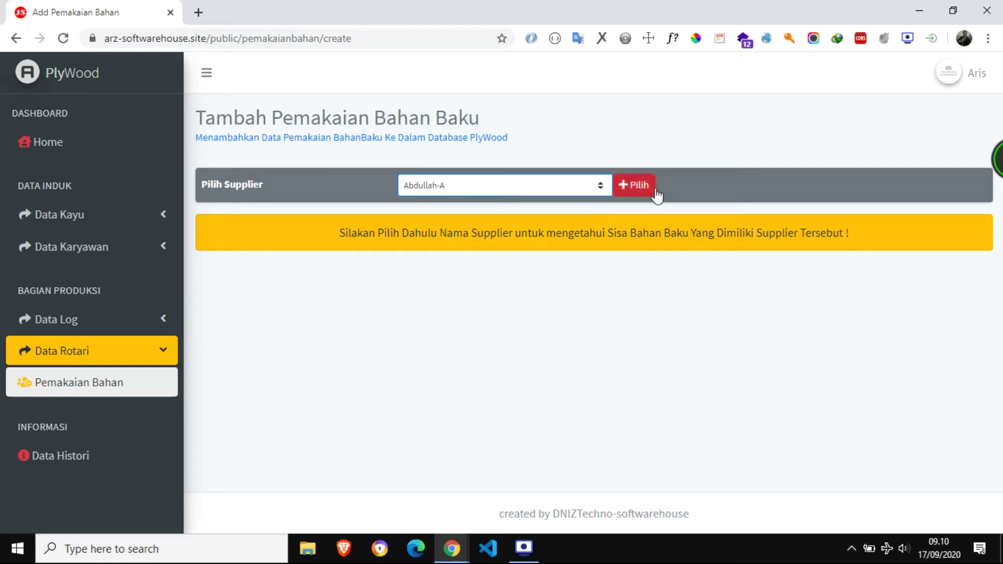
left_click(638, 191)
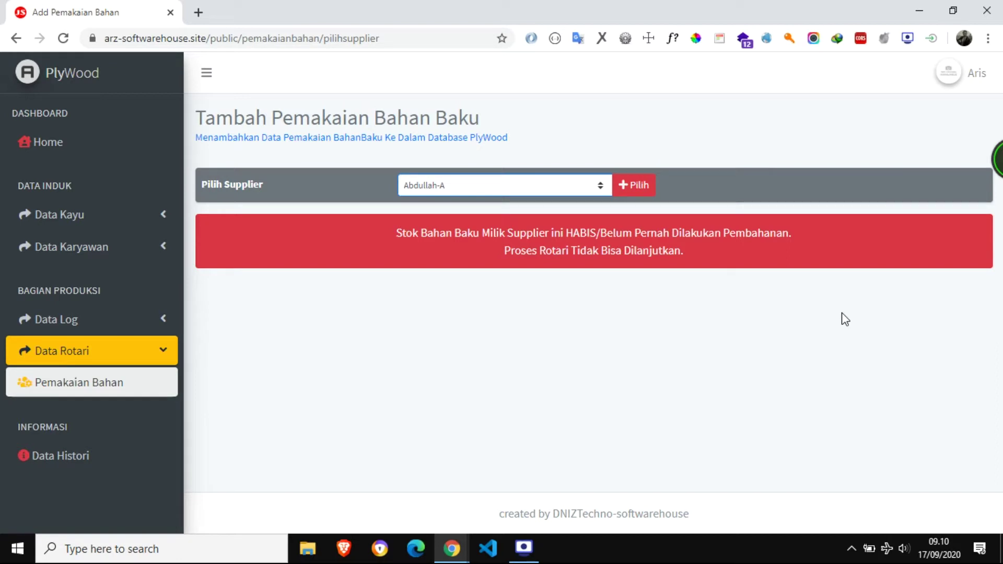
Step: Load the stock of the supplier with code M and view its selectable raw materials
left_click(596, 186)
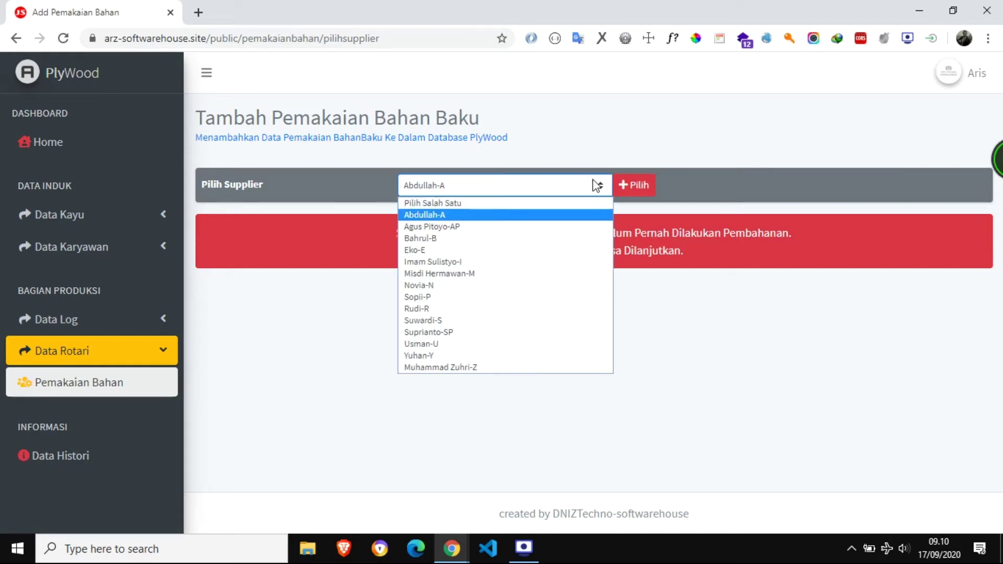
left_click(495, 274)
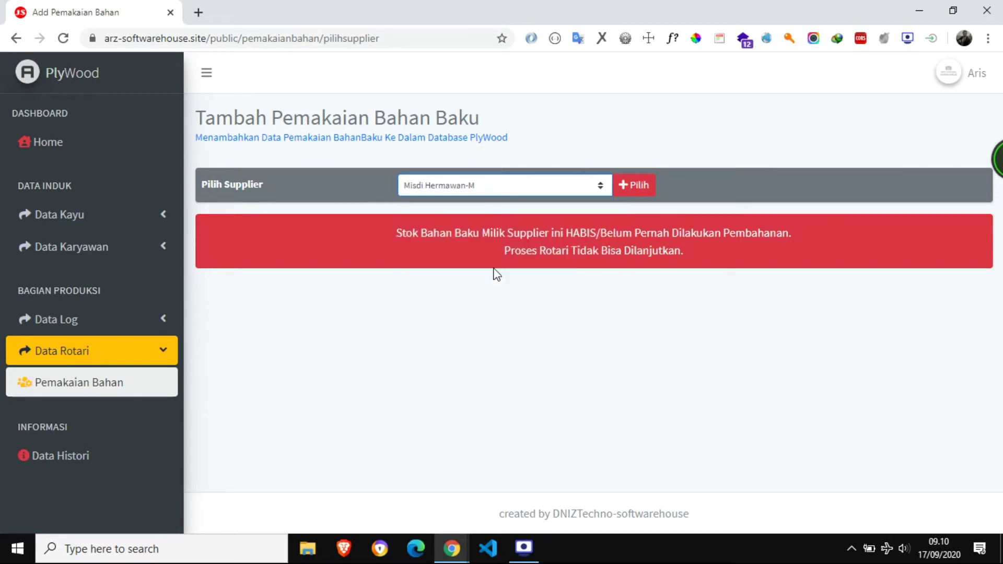
left_click(631, 186)
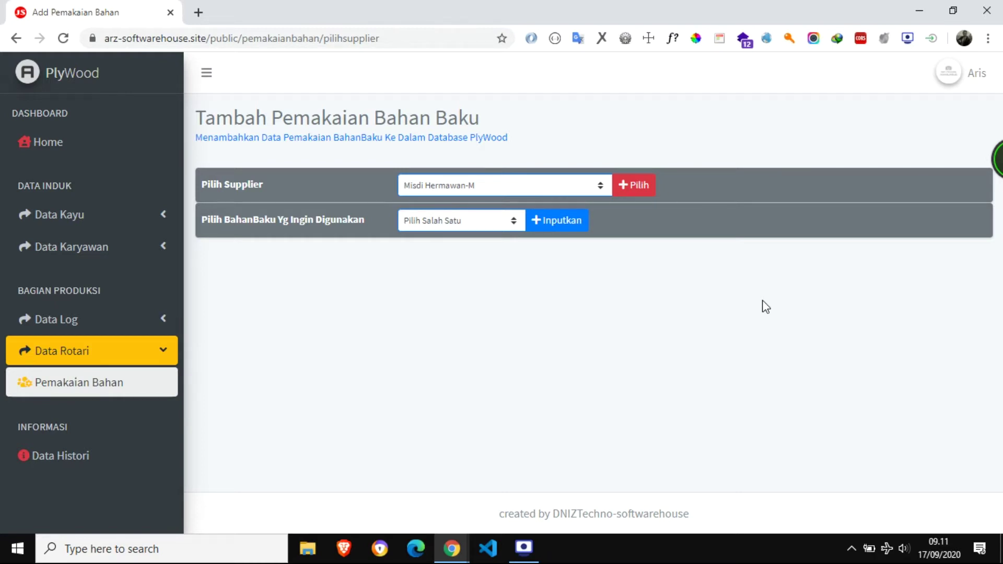
left_click(515, 221)
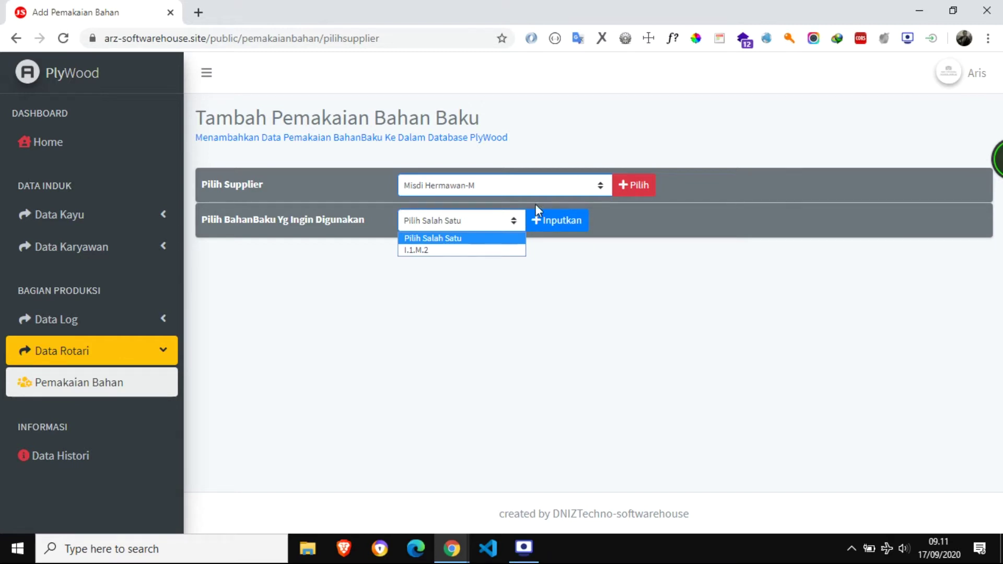
Step: Switch to the supplier with code Z, load its stock and view its selectable raw materials
left_click(591, 182)
left_click(590, 182)
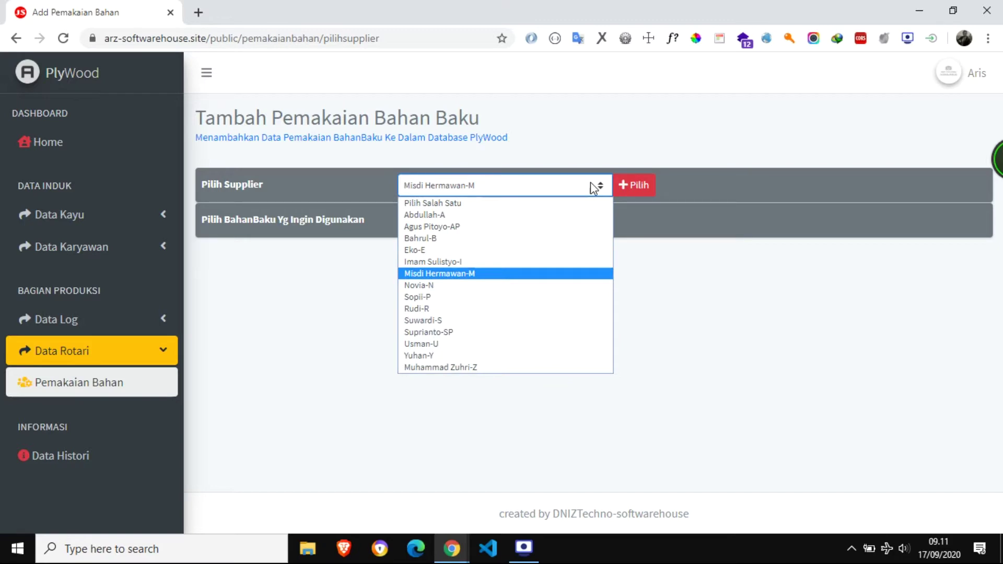
left_click(442, 368)
left_click(632, 190)
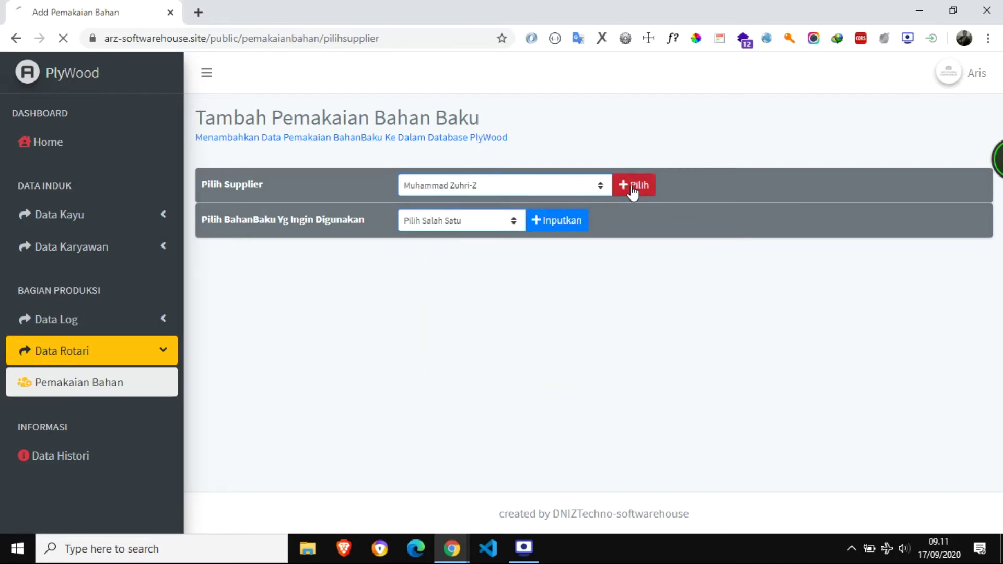
left_click(513, 223)
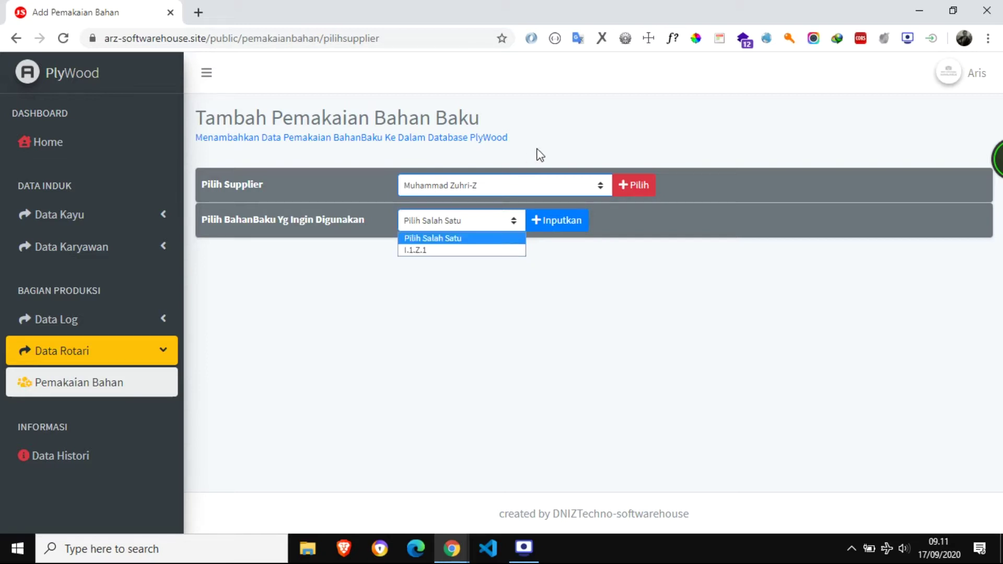
Step: Return to the supplier with code M, reload its stock and check its selectable raw materials
left_click(538, 185)
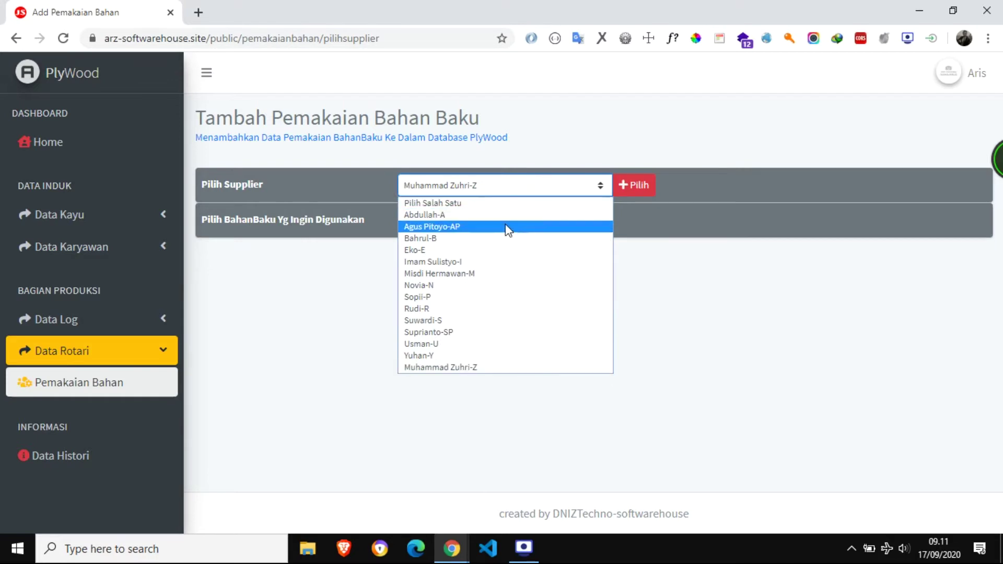
left_click(486, 274)
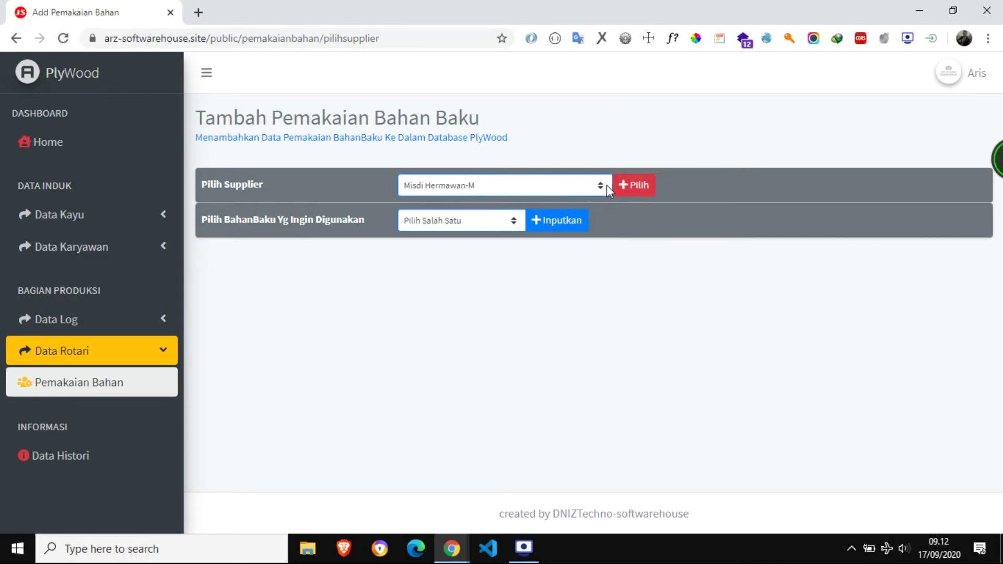
left_click(633, 192)
left_click(600, 184)
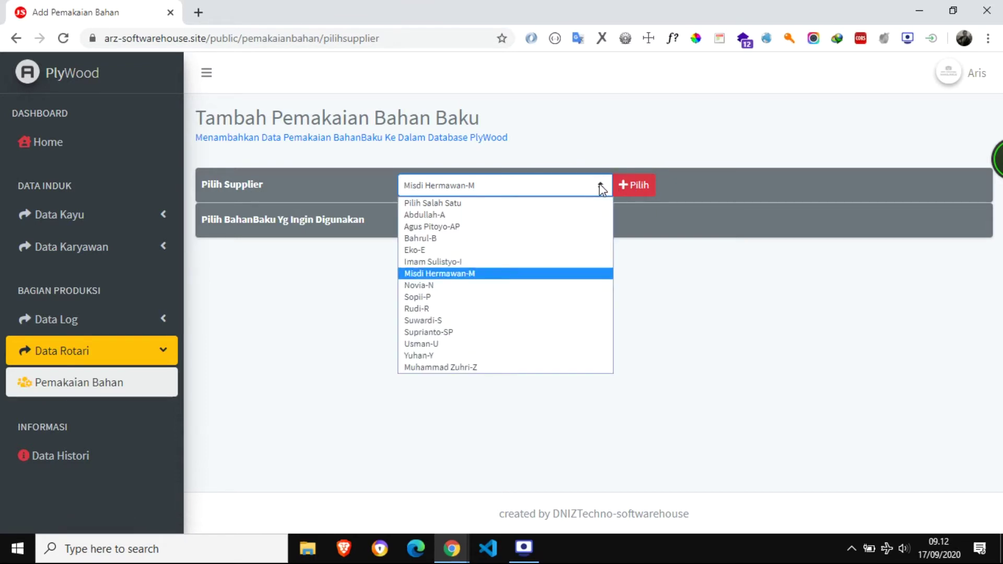
left_click(479, 273)
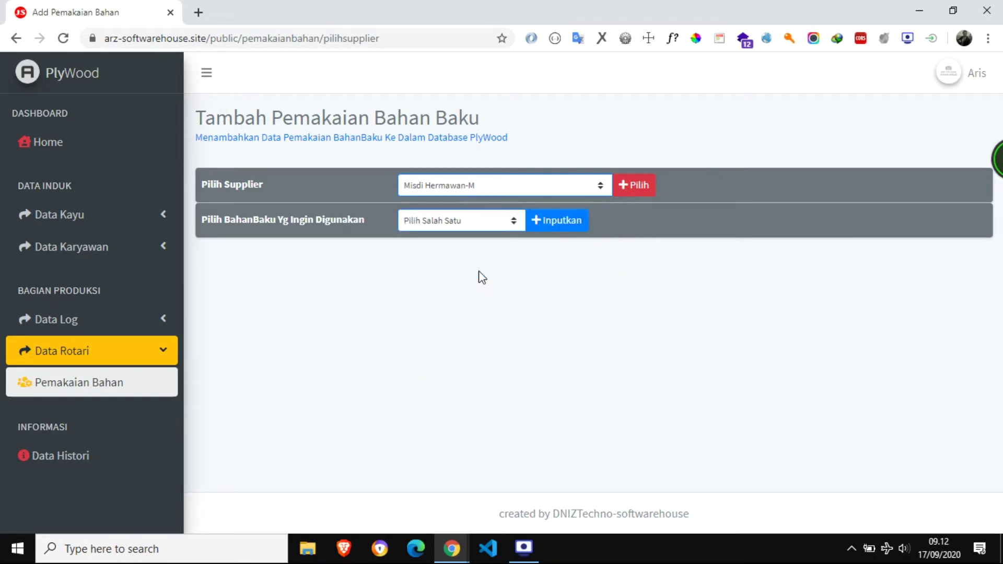
left_click(629, 188)
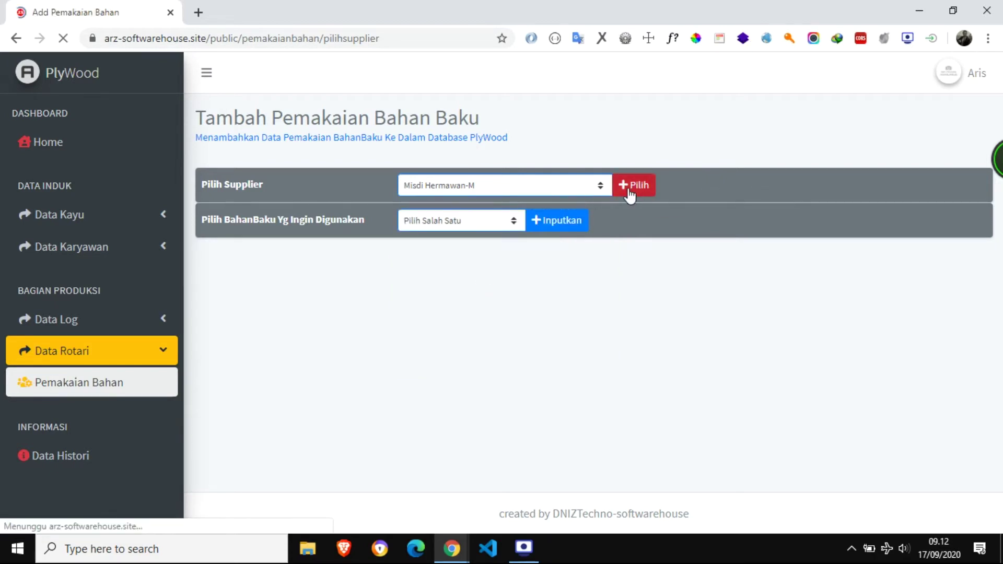
left_click(513, 220)
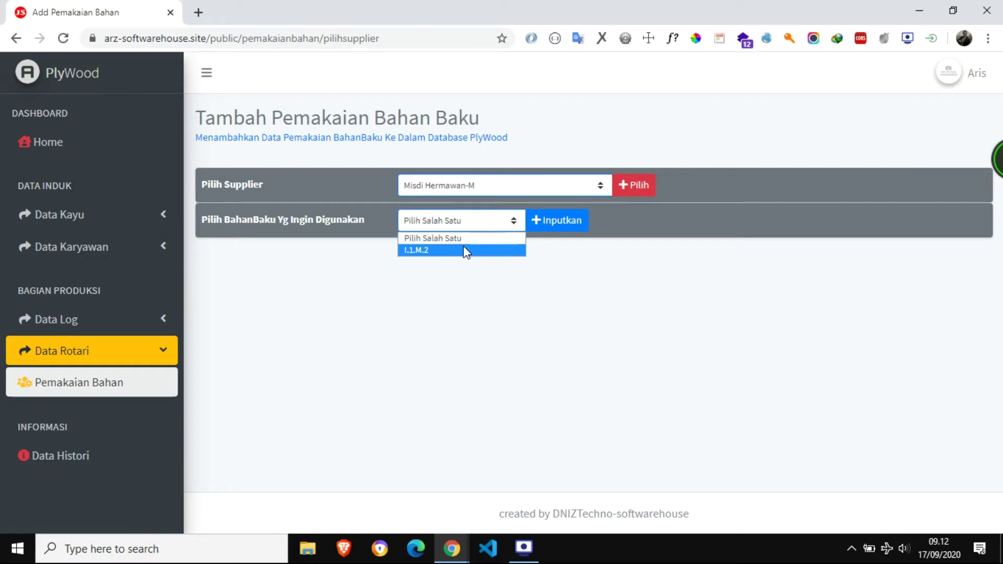
Step: Check the raw material stock of the supplier with code B
left_click(599, 187)
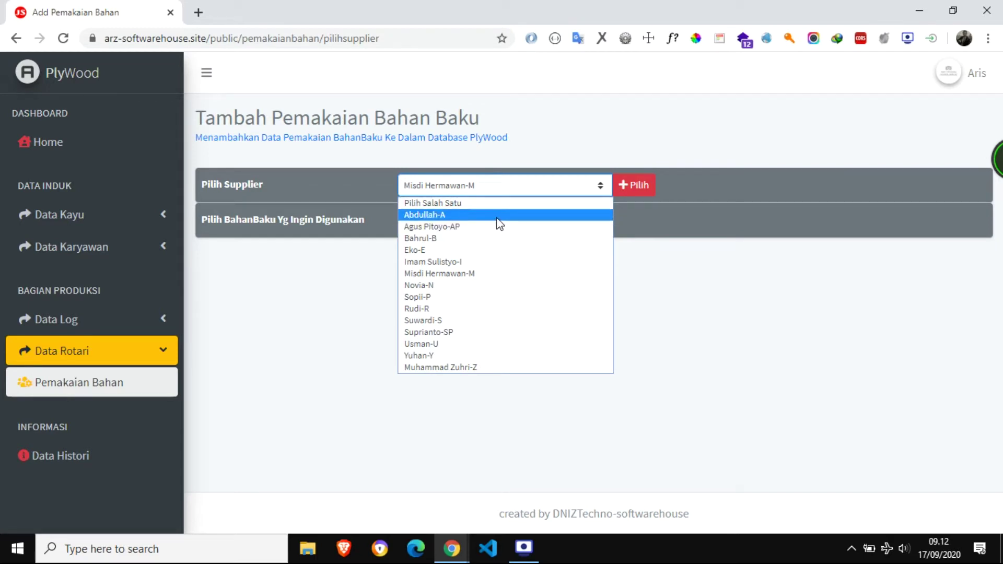
left_click(568, 240)
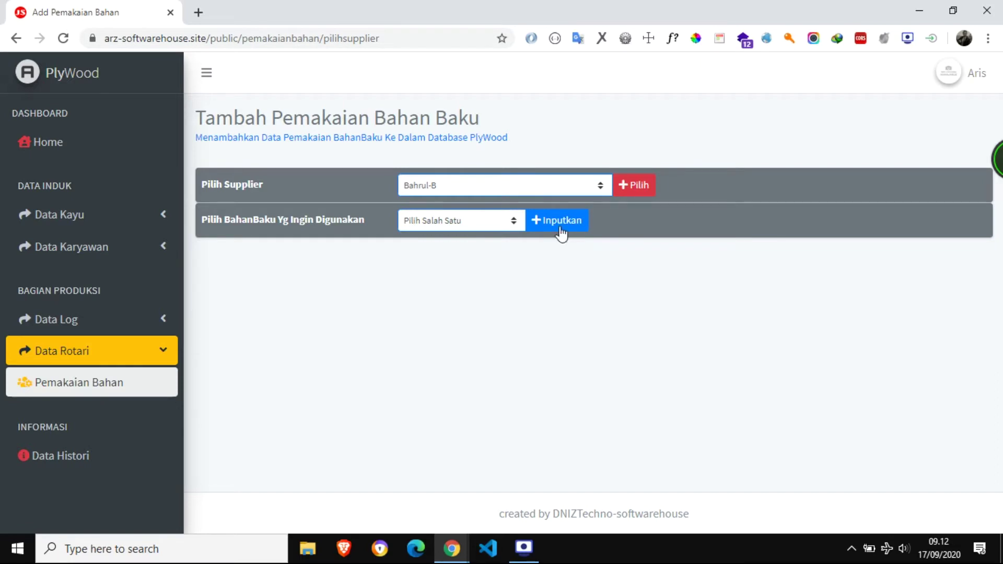
left_click(634, 188)
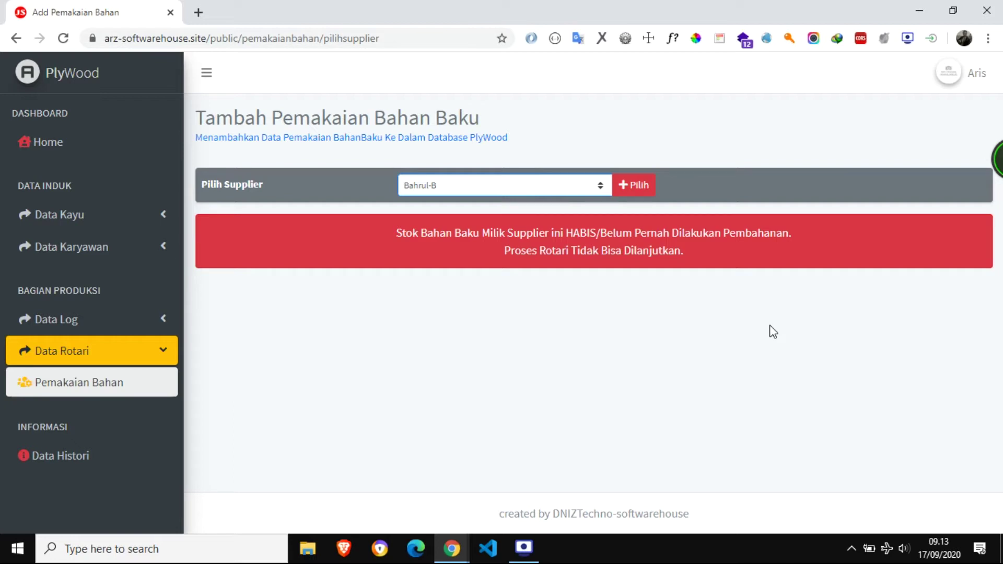
Step: Switch back to the supplier with code M and load its selectable raw materials
left_click(599, 187)
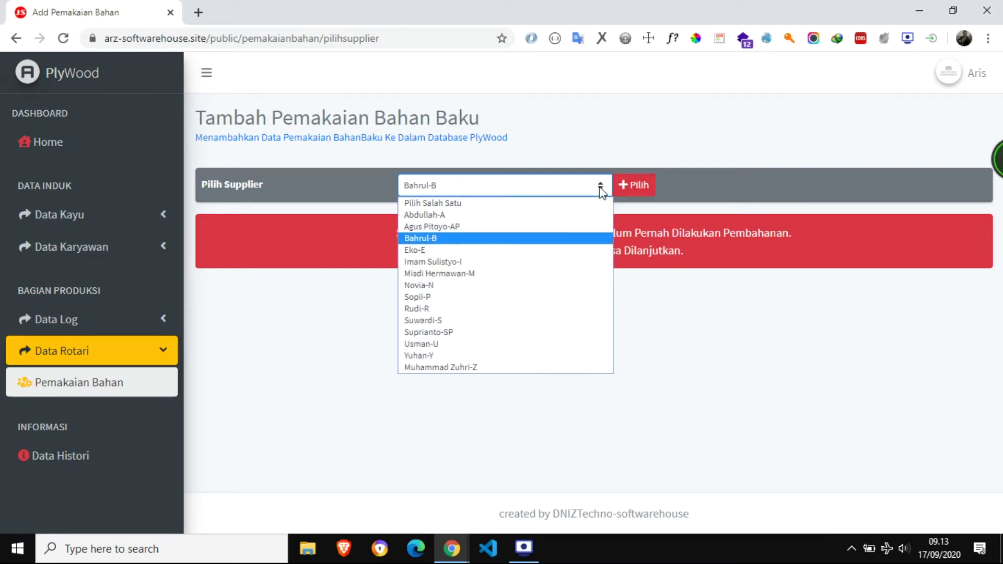
left_click(513, 273)
left_click(633, 187)
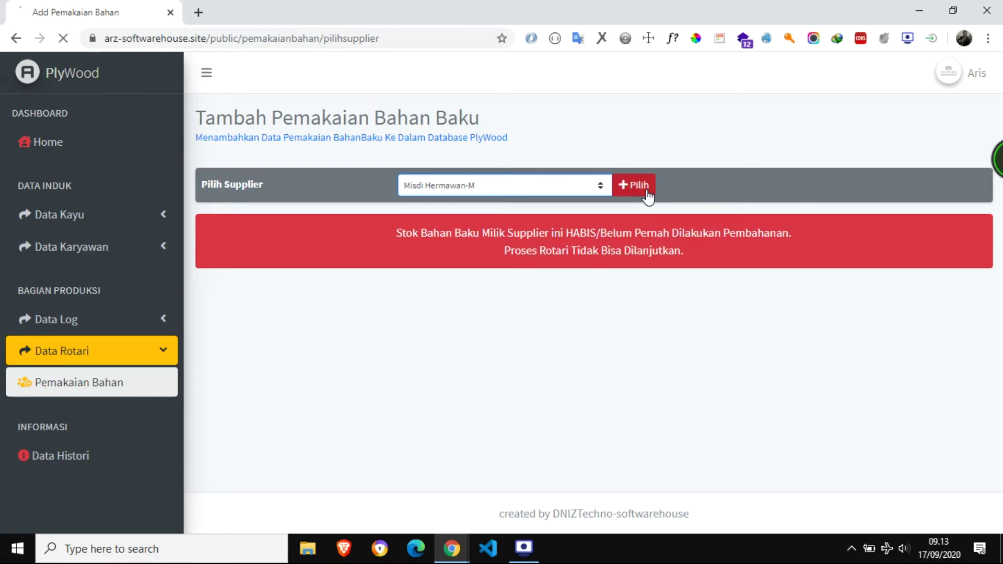
left_click(597, 188)
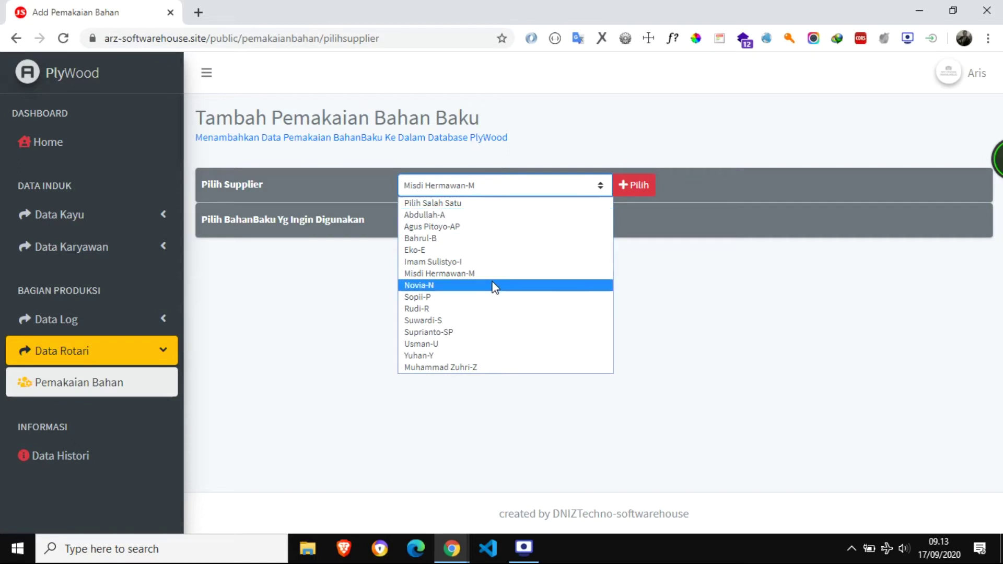
left_click(675, 224)
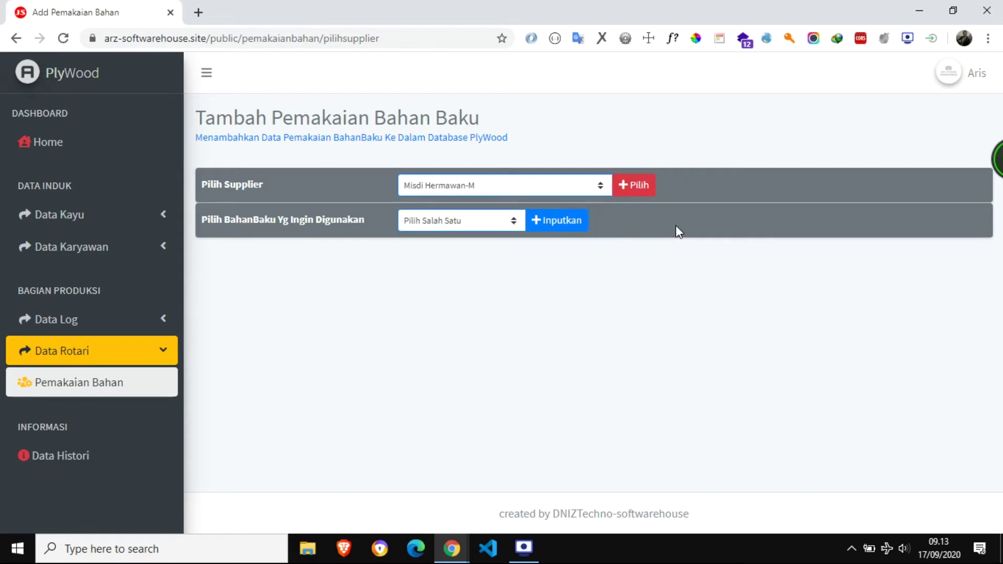
Step: Open the usage form for raw material I.1.M.2 and set its usage date to 17/09/2020
left_click(514, 224)
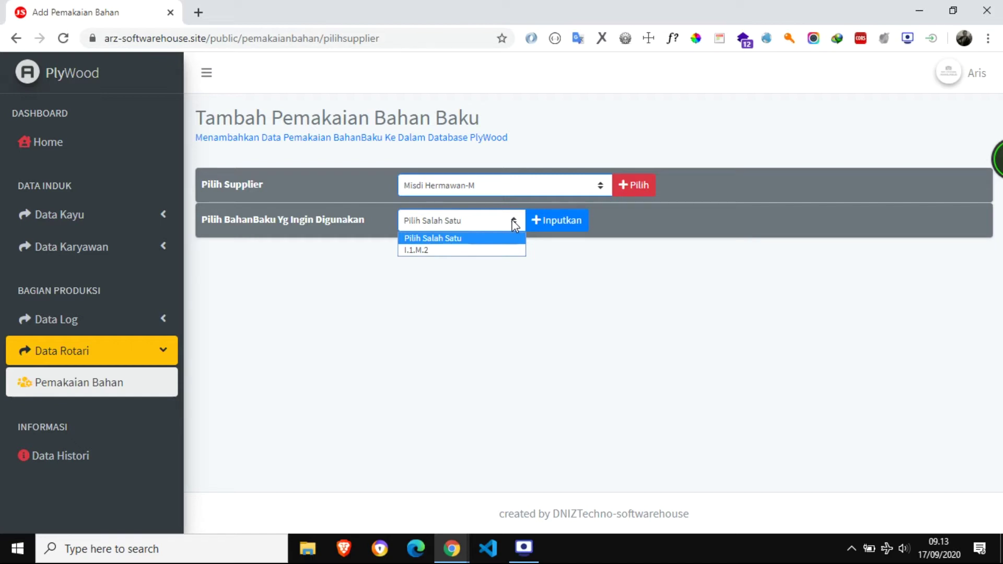
left_click(487, 251)
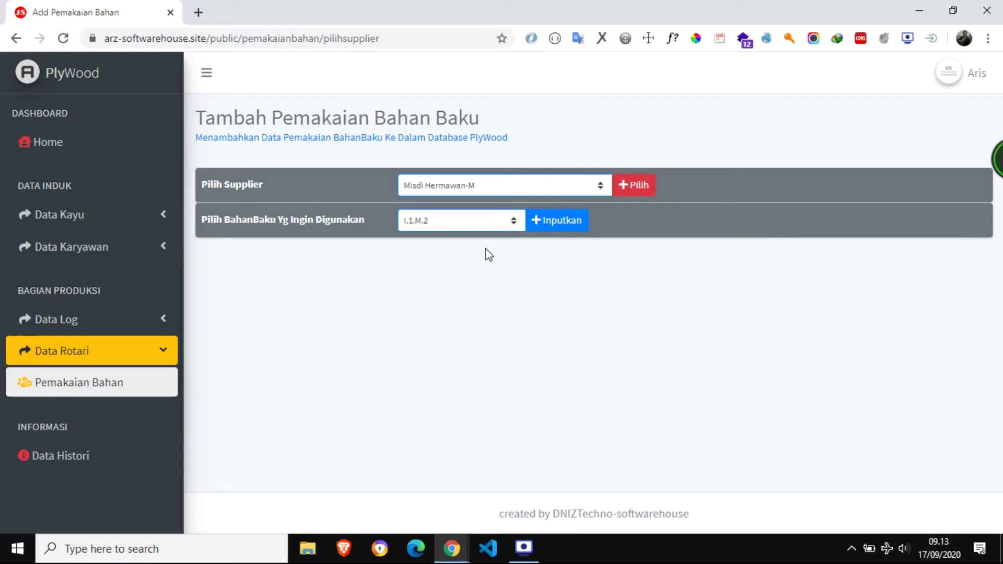
left_click(551, 223)
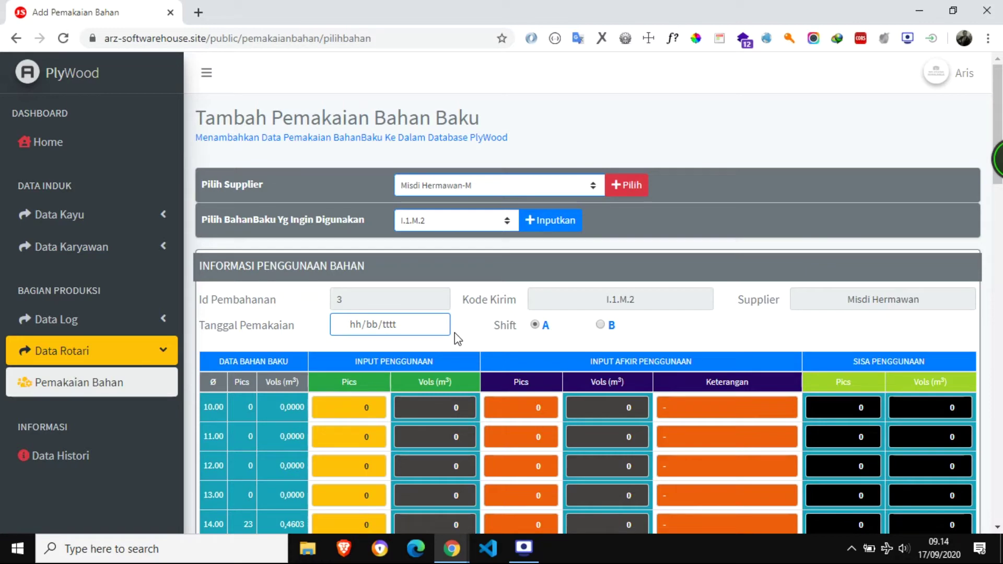
left_click(437, 324)
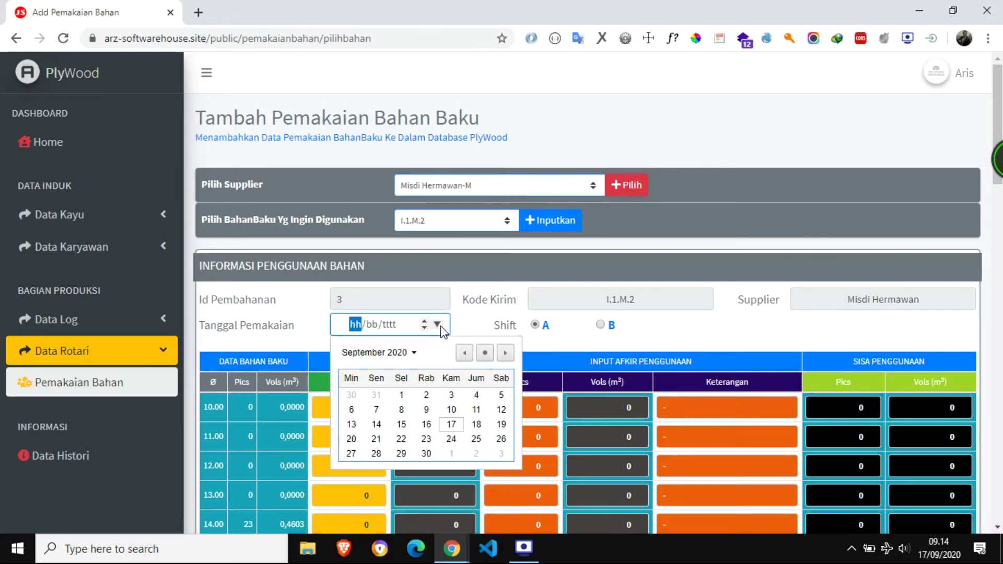
left_click(451, 424)
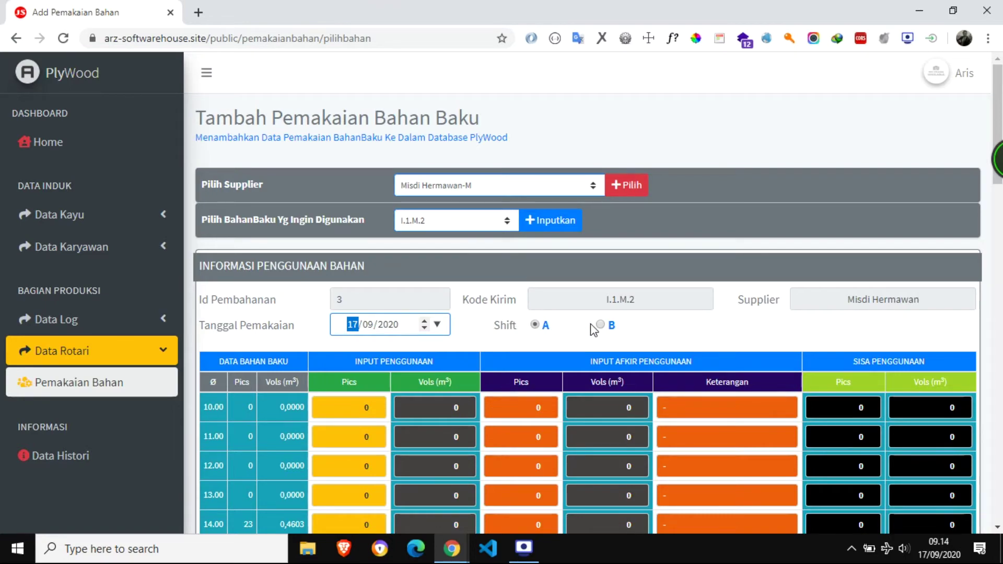
Step: Examine the raw material pieces and volumes per diameter, the subtotals of each class and the final totals section
scroll(592, 329, "down", 8)
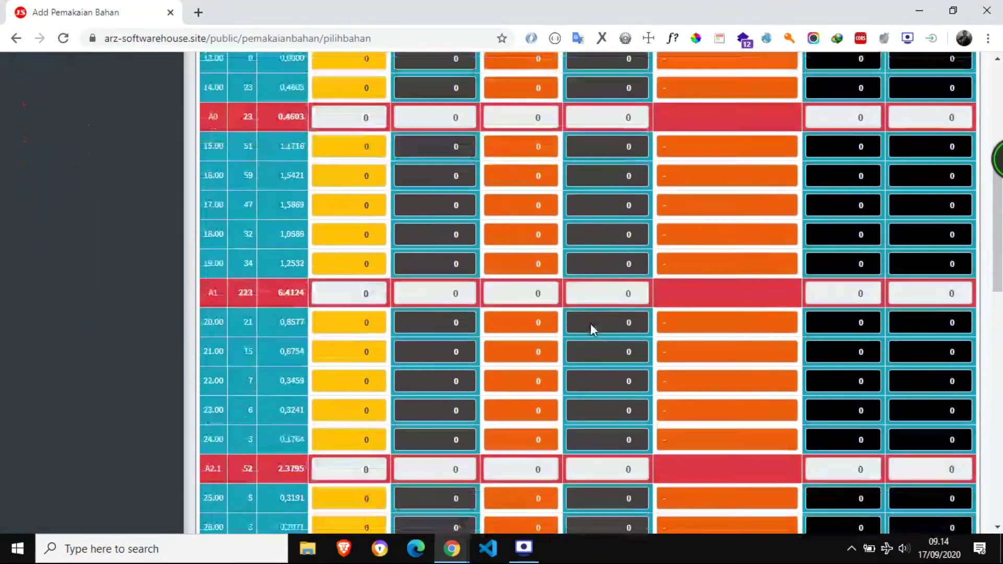
scroll(590, 324, "down", 13)
scroll(590, 324, "down", 2)
scroll(590, 324, "up", 20)
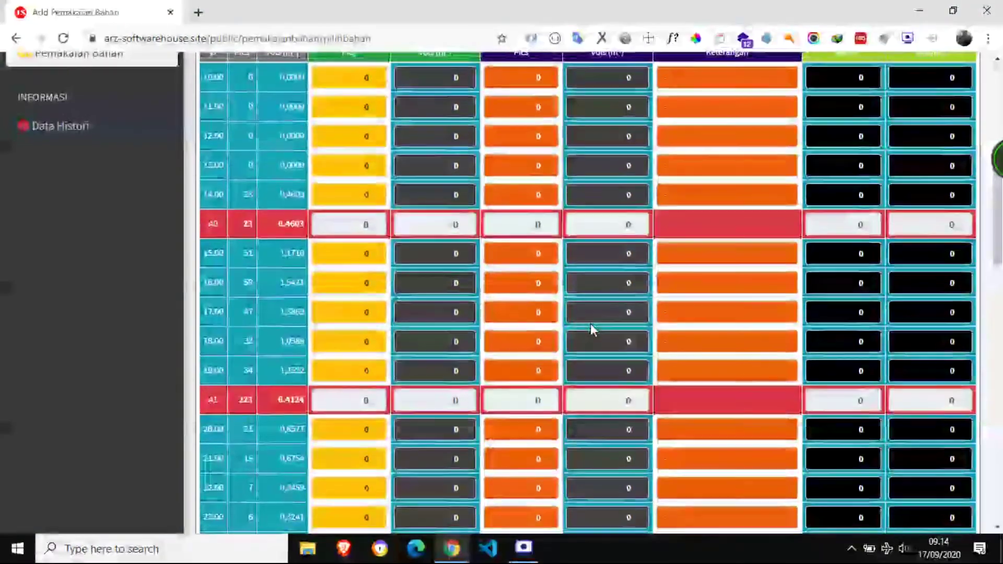
scroll(590, 324, "up", 4)
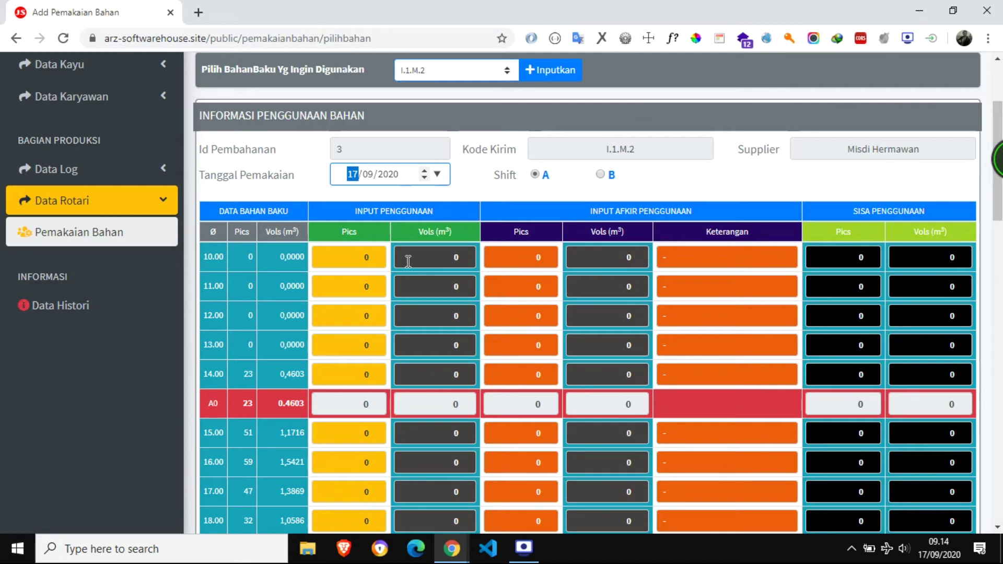
scroll(237, 258, "down", 2)
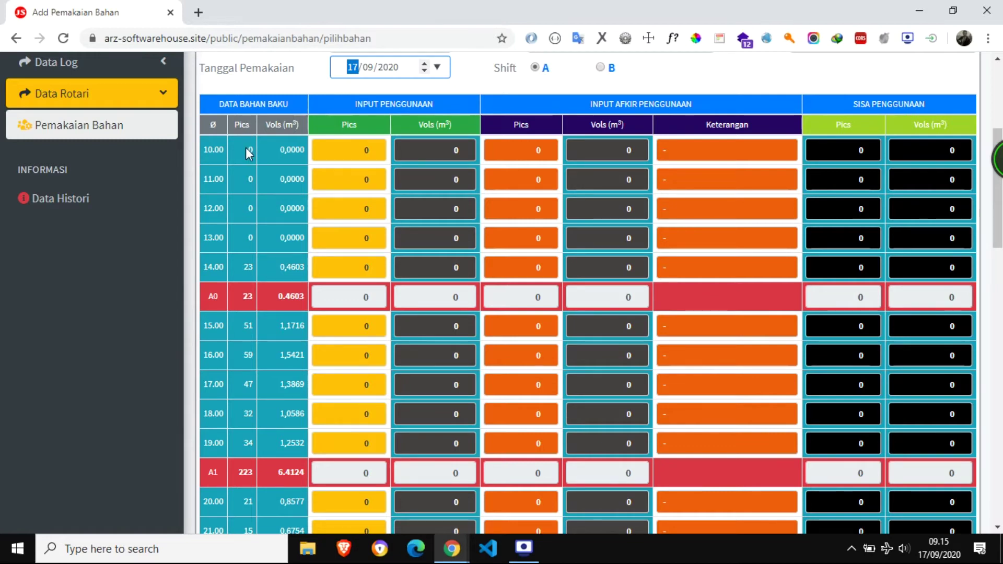
scroll(245, 258, "up", 2)
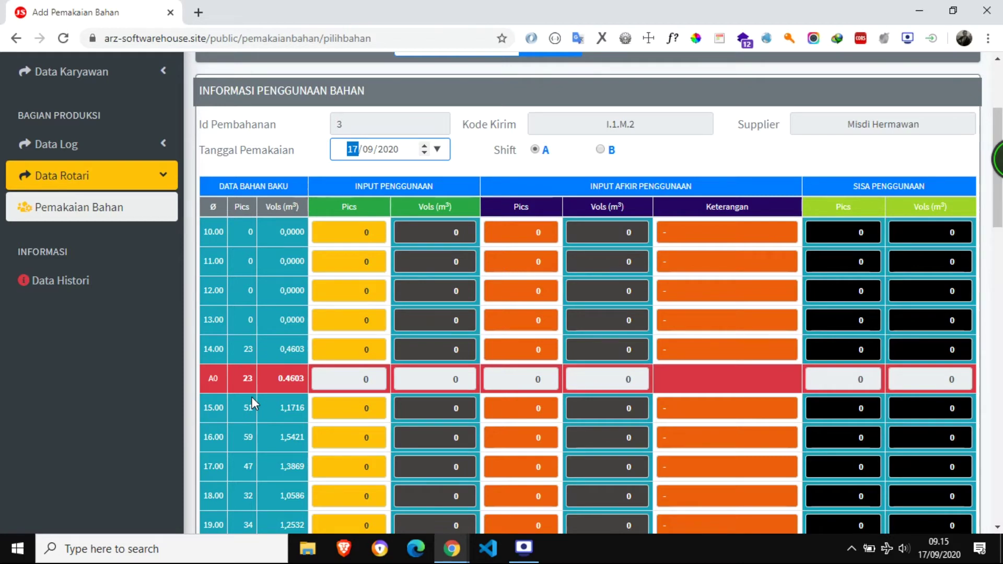
scroll(252, 397, "down", 2)
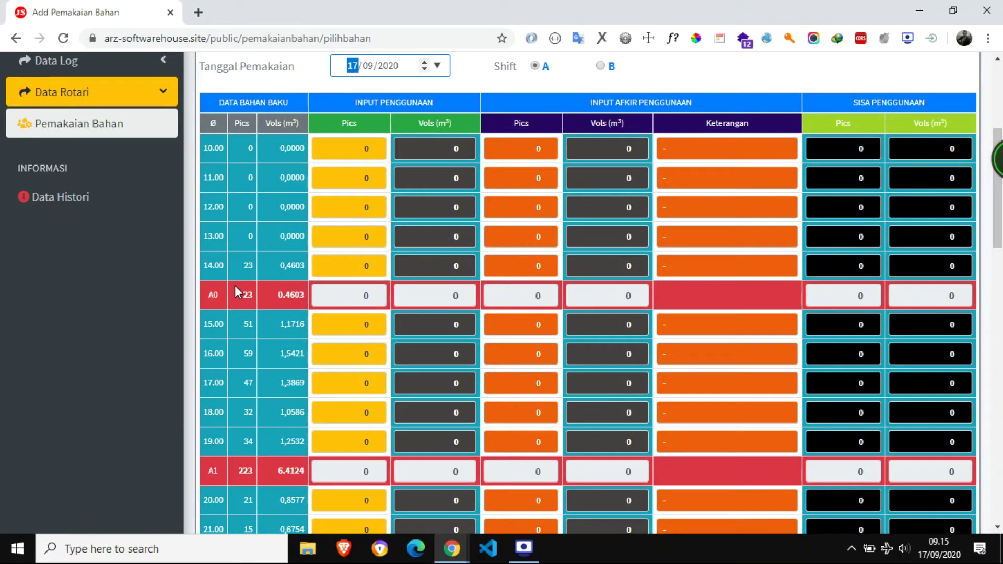
scroll(235, 286, "down", 5)
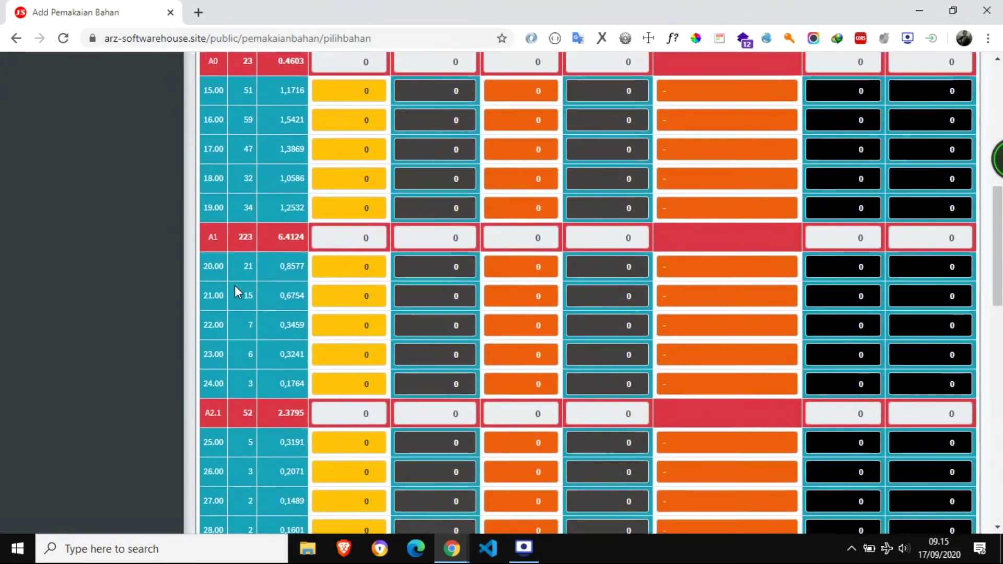
scroll(234, 286, "up", 1)
scroll(234, 285, "down", 1)
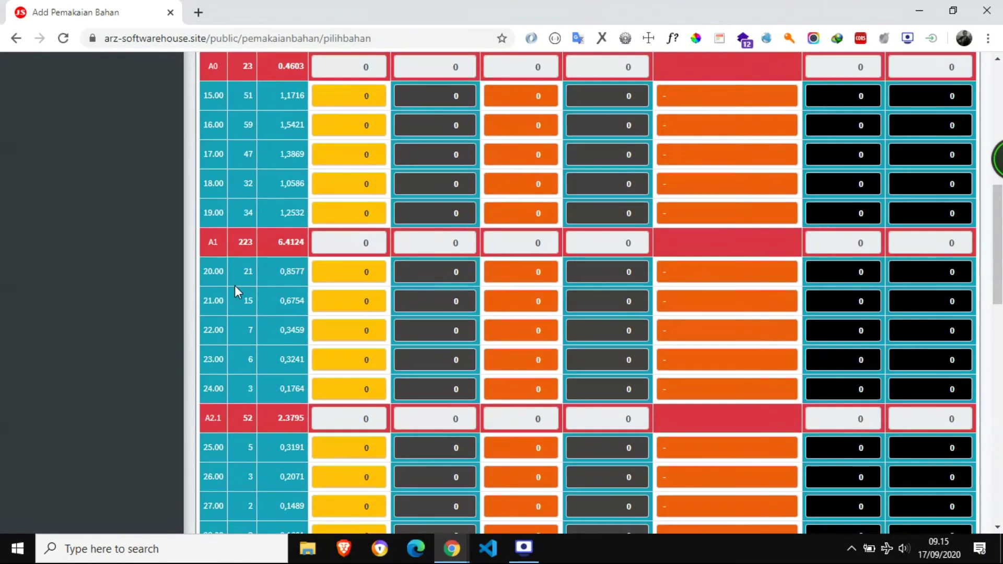
scroll(234, 285, "down", 2)
scroll(243, 371, "down", 3)
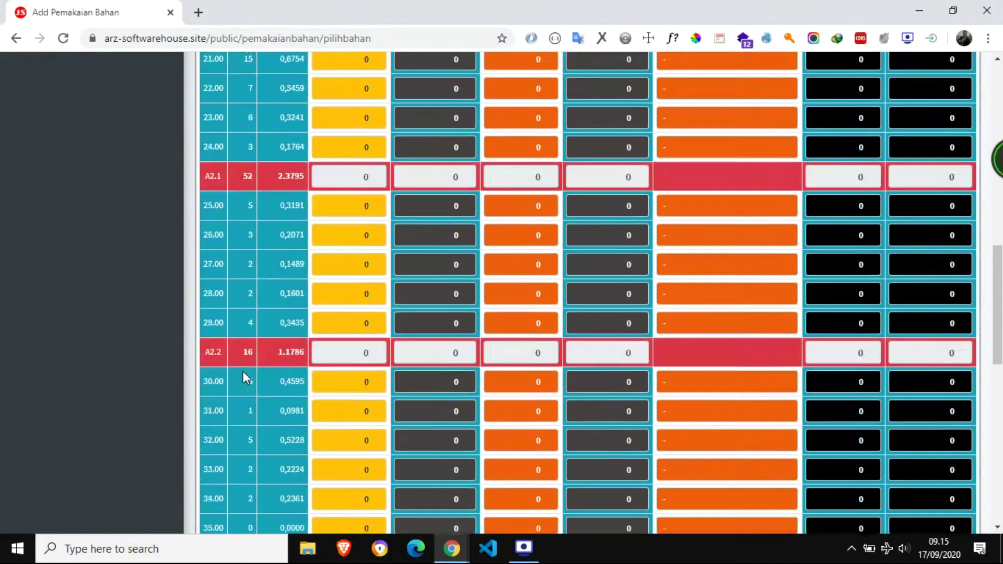
scroll(243, 370, "down", 7)
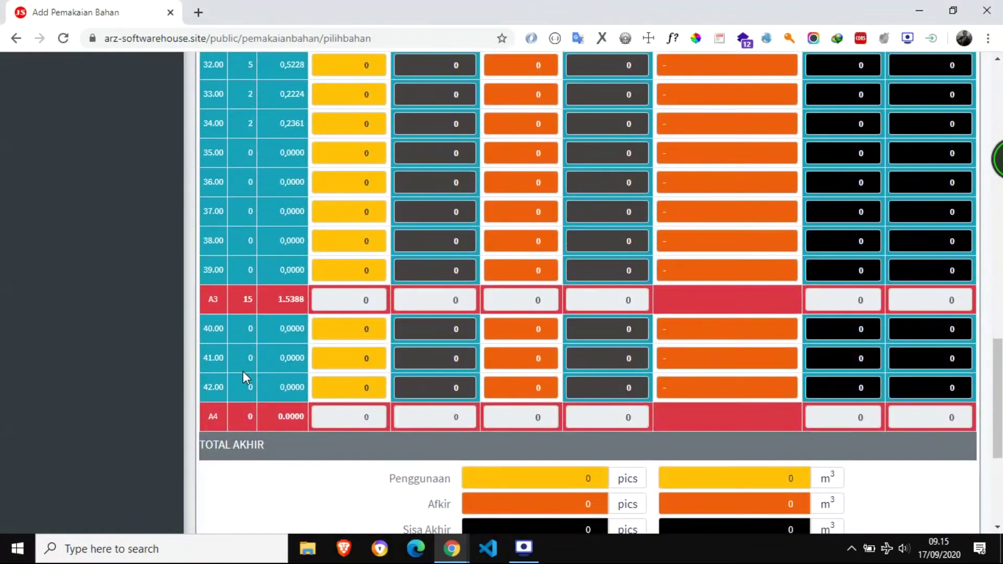
scroll(243, 371, "up", 15)
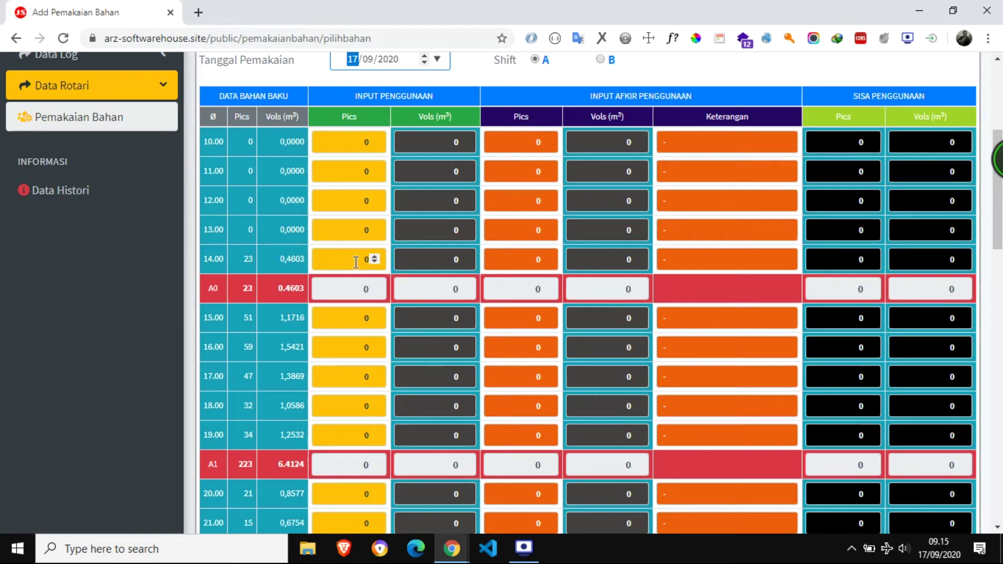
Step: Enter a usage of 10 pieces for diameter 14.00 and check its calculated volume
left_click(374, 261)
type("10")
key("Tab")
key("BackSpace")
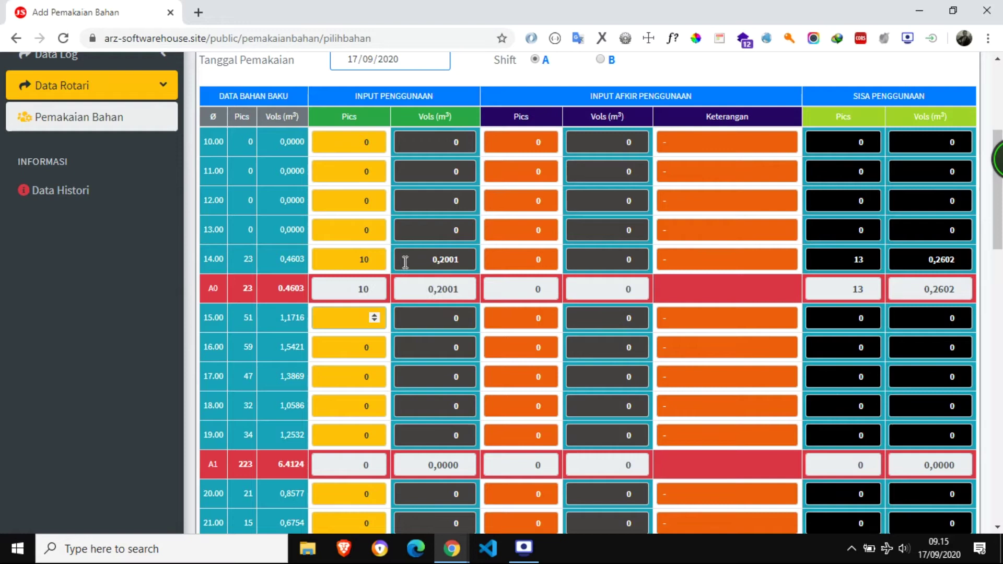
left_click(375, 259)
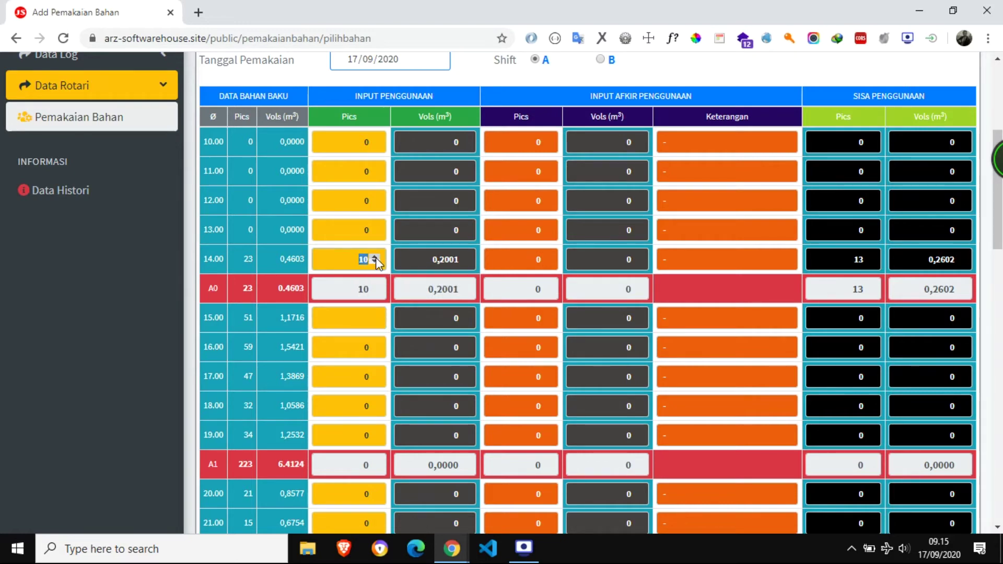
left_click_drag(433, 259, 463, 259)
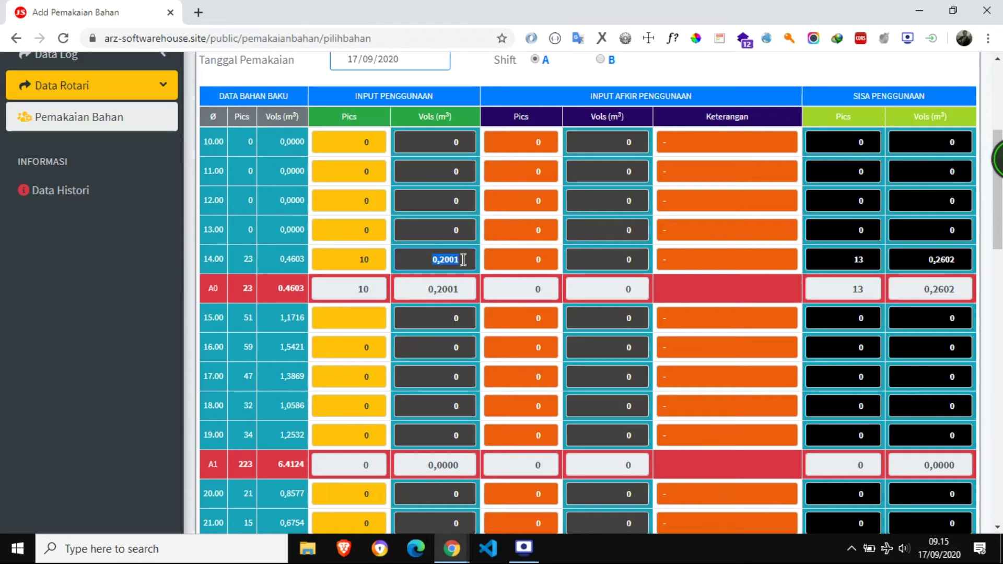
double_click(371, 259)
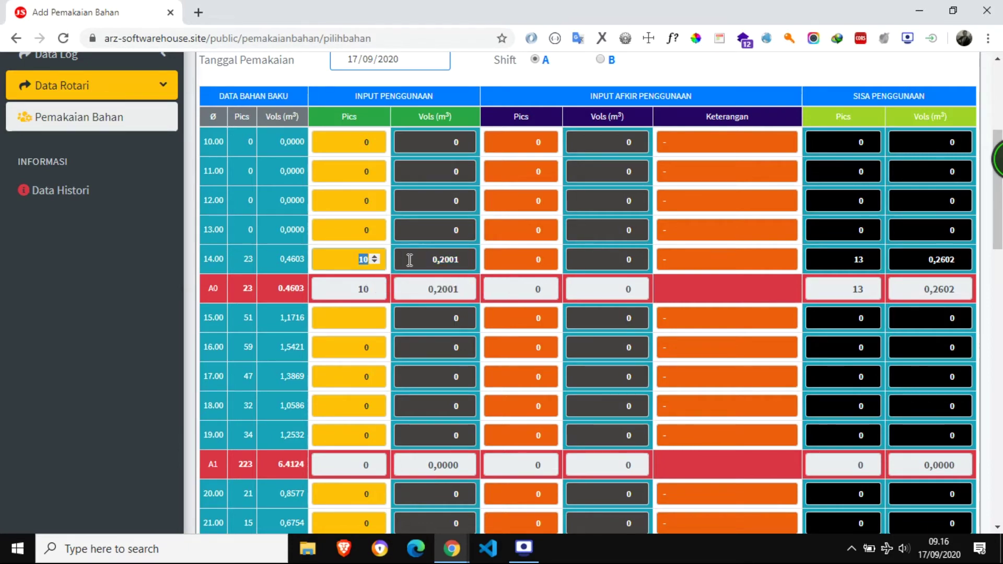
double_click(428, 259)
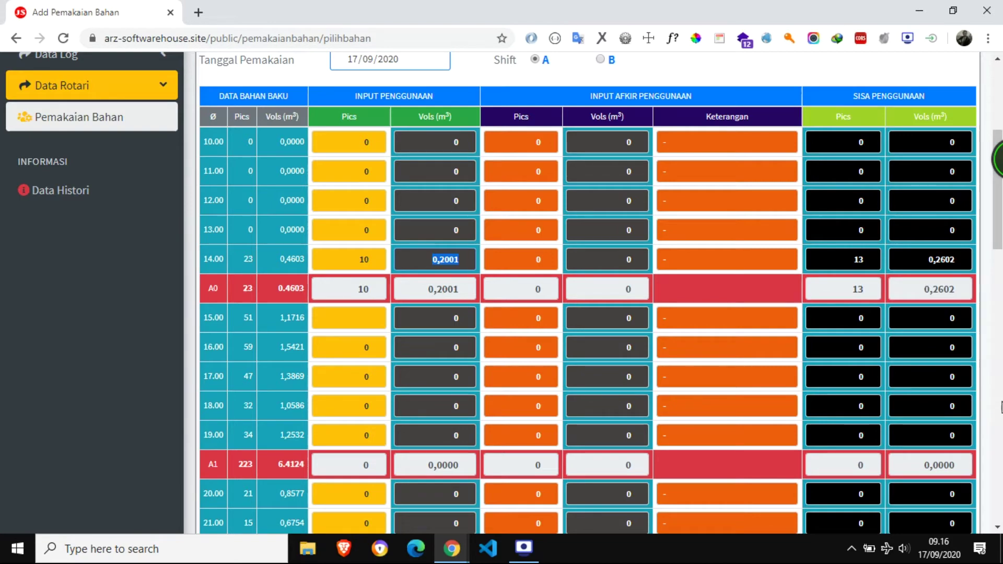
Step: Record 1 rejected (afkir) piece for diameter 14.00 with the remark "Busuk"
double_click(545, 267)
type("1")
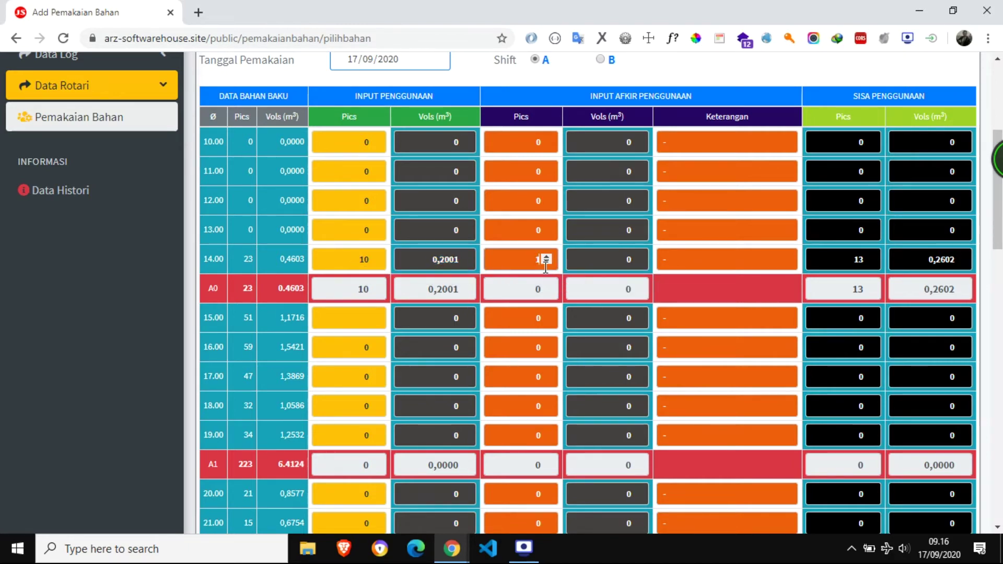
key("Tab")
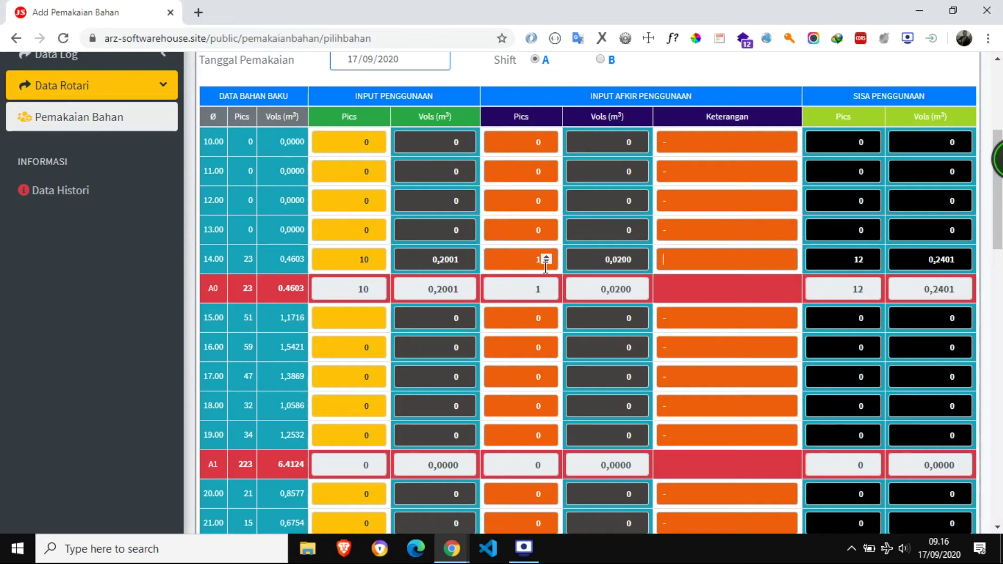
mouse_move(617, 269)
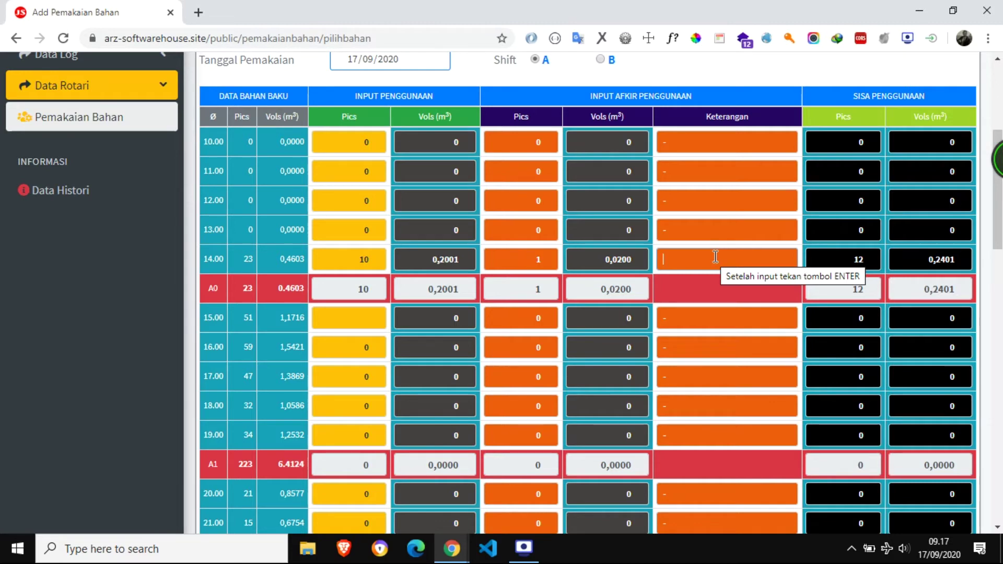
key("Return")
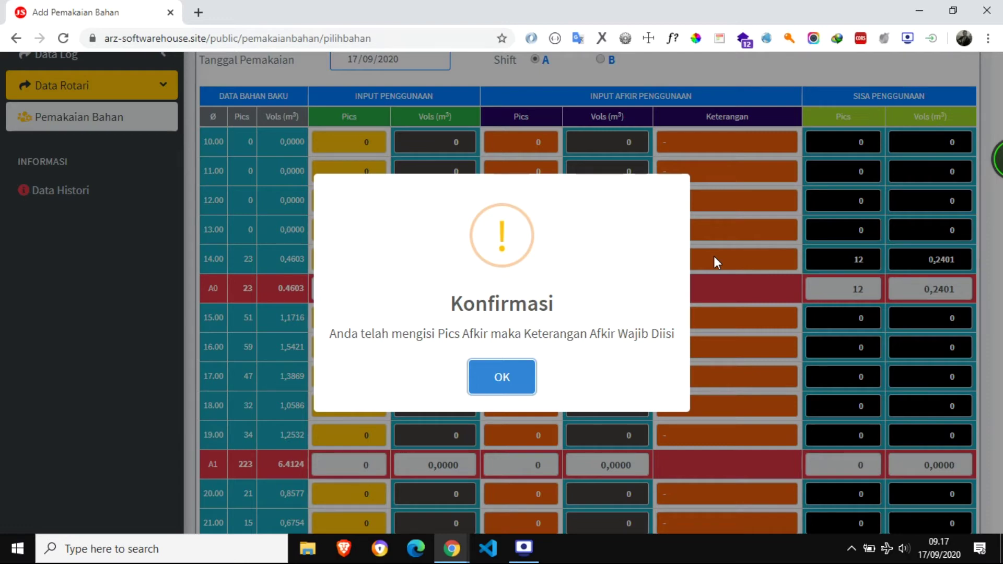
left_click(524, 386)
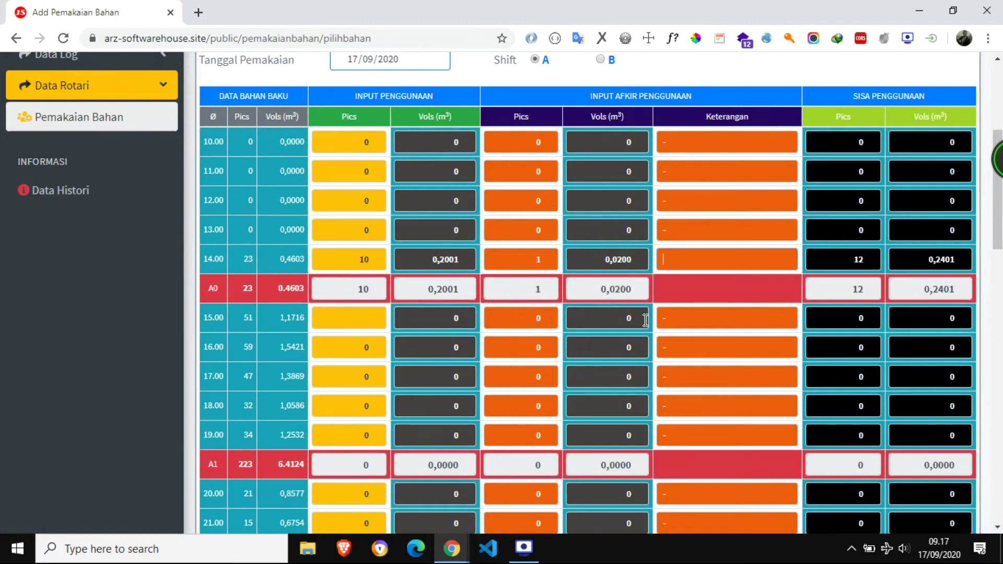
type("Busuk")
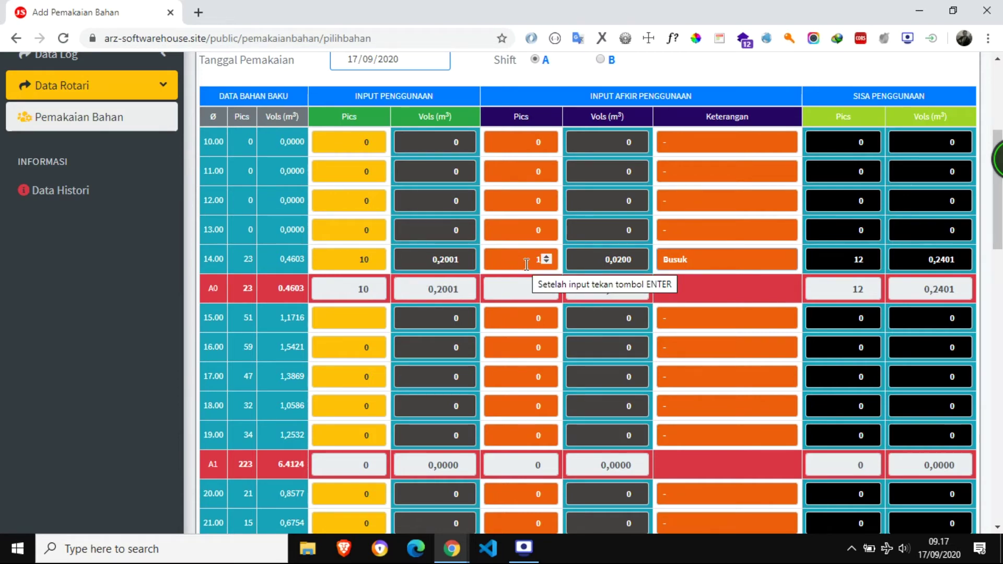
key("Return")
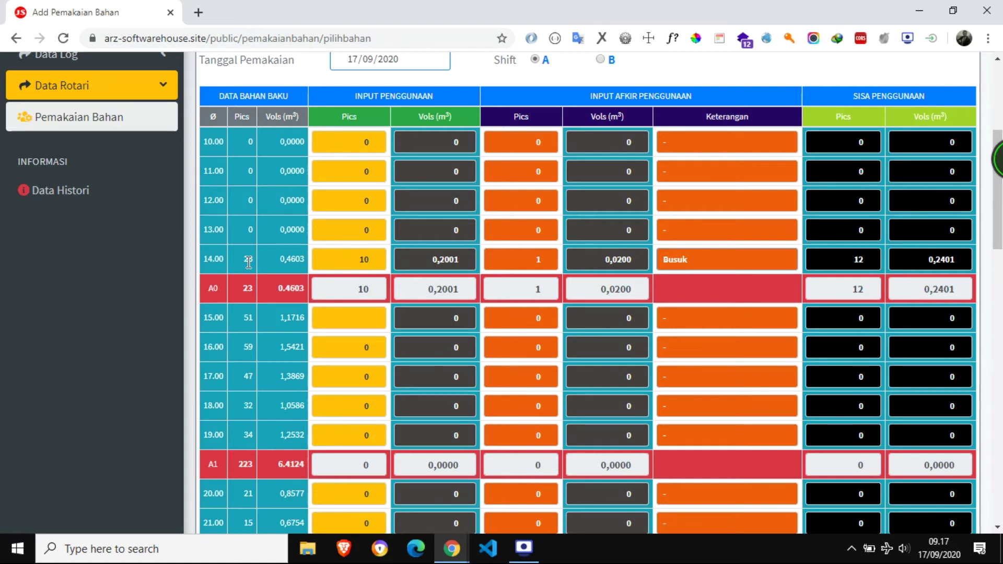
Step: Set the usage for diameter 14.00 to 22 pieces
double_click(362, 259)
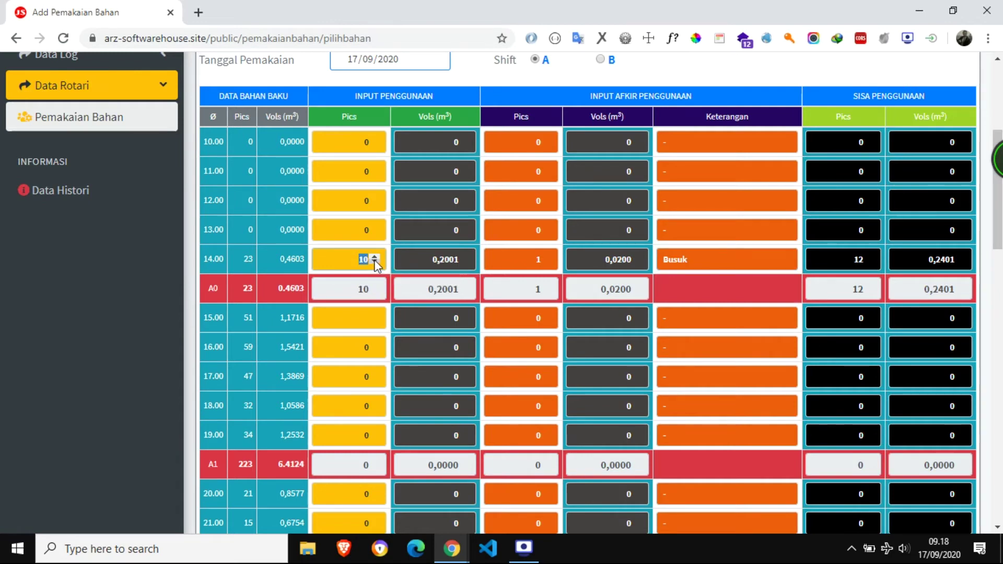
type("22")
key("Return")
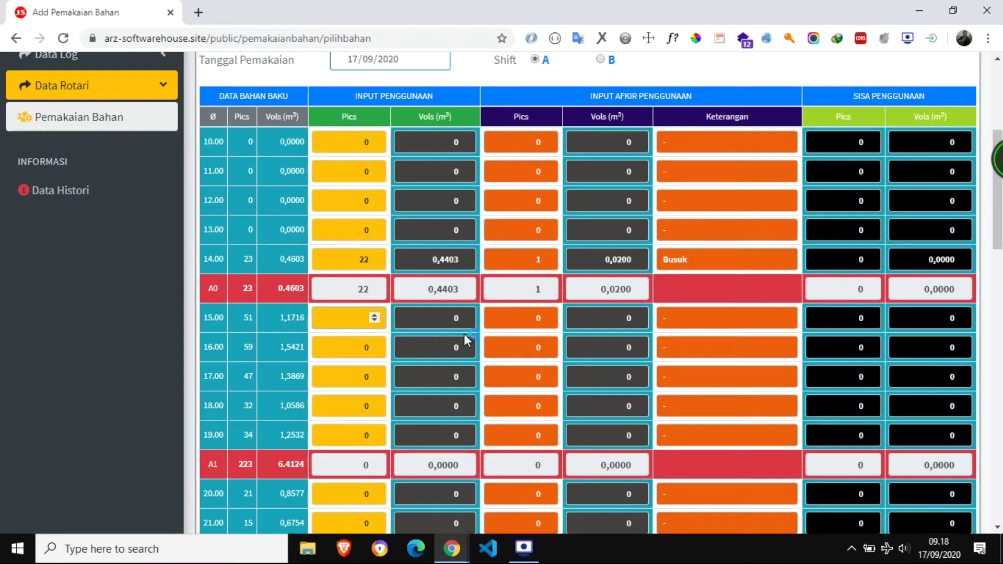
Step: Try a usage of 23 pieces for diameter 14.00 and restore the value to 22 pieces
left_click(374, 262)
key("BackSpace")
type("3")
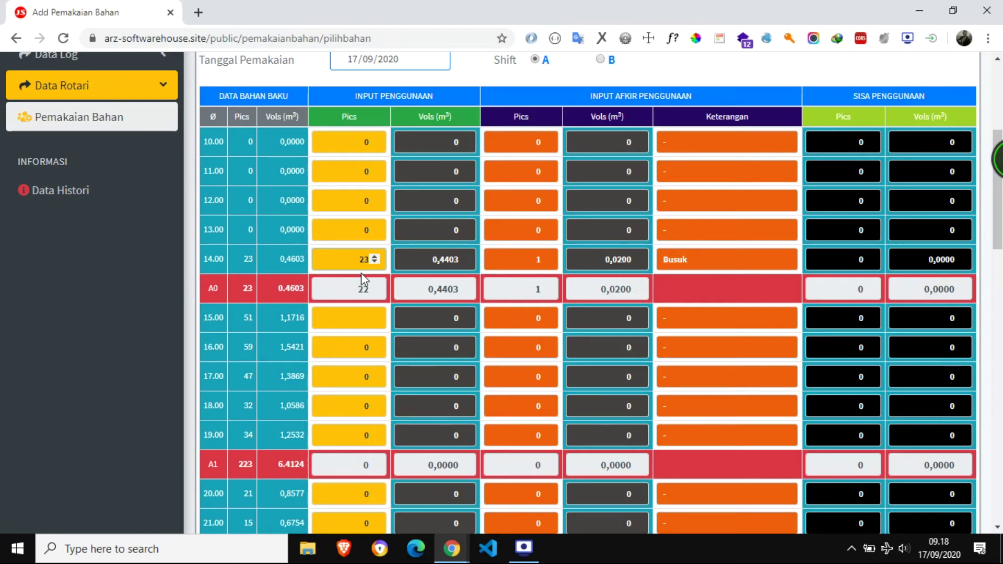
key("Tab")
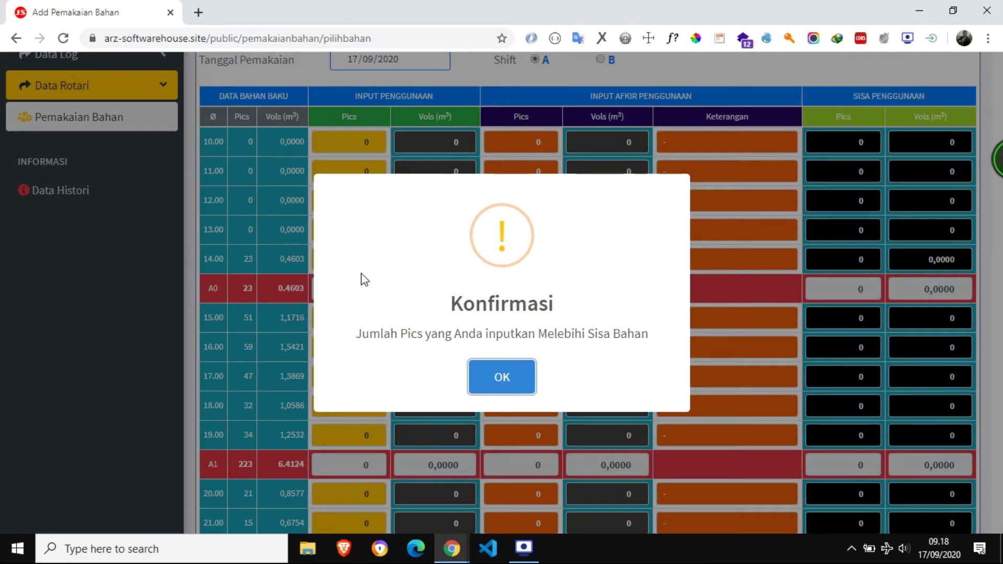
left_click(492, 389)
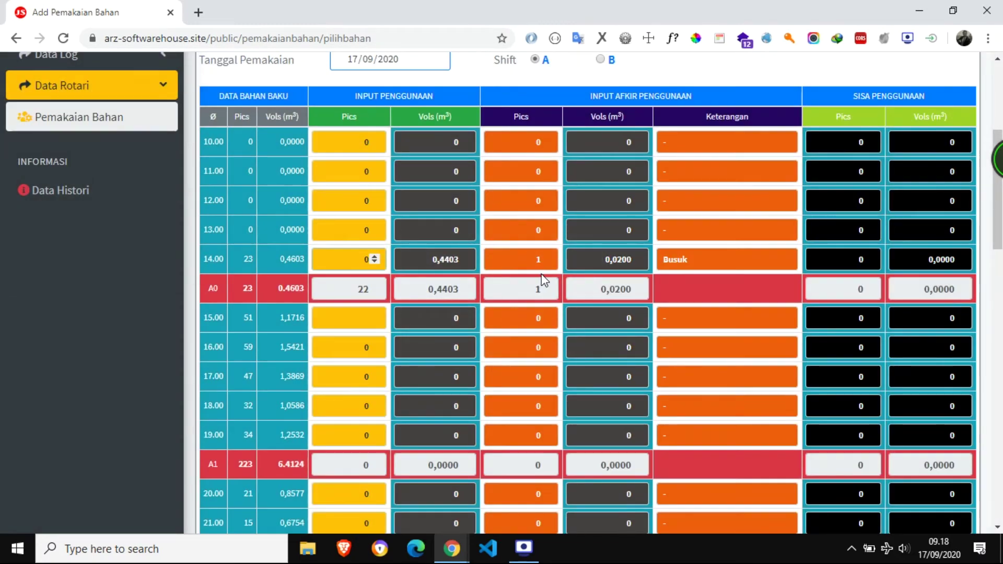
type("22")
key("Return")
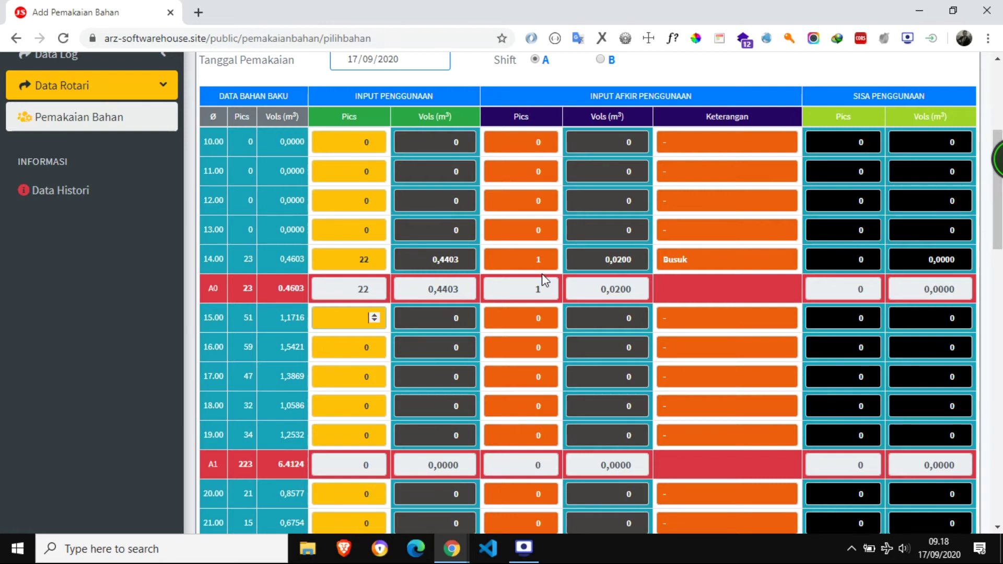
Step: Enter usages of 2, 5, 1, 1 and 3 pieces for diameters 15.00 through 19.00 in class A1
type("2")
key("Tab")
type("5")
key("Tab")
type("1")
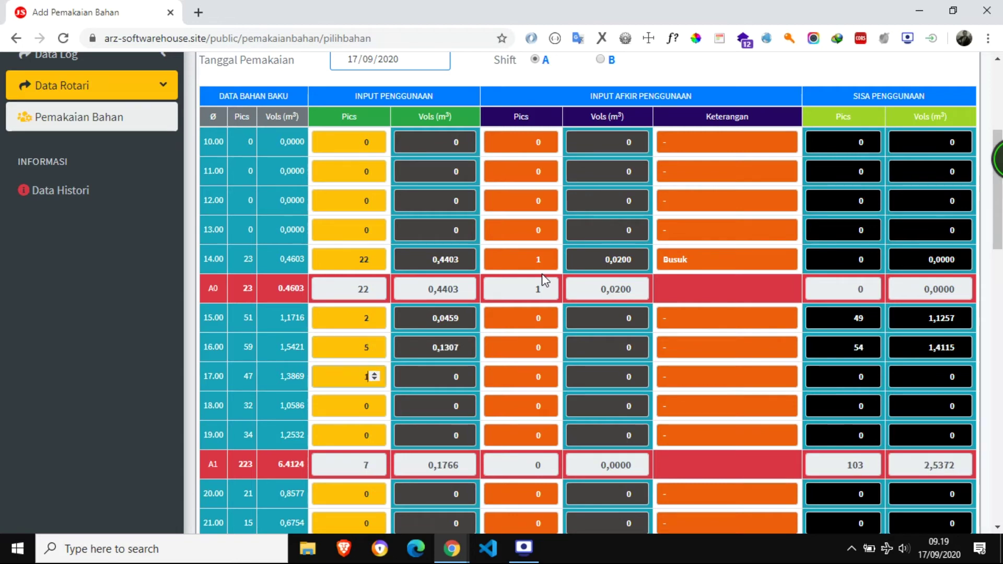
key("Tab")
type("1")
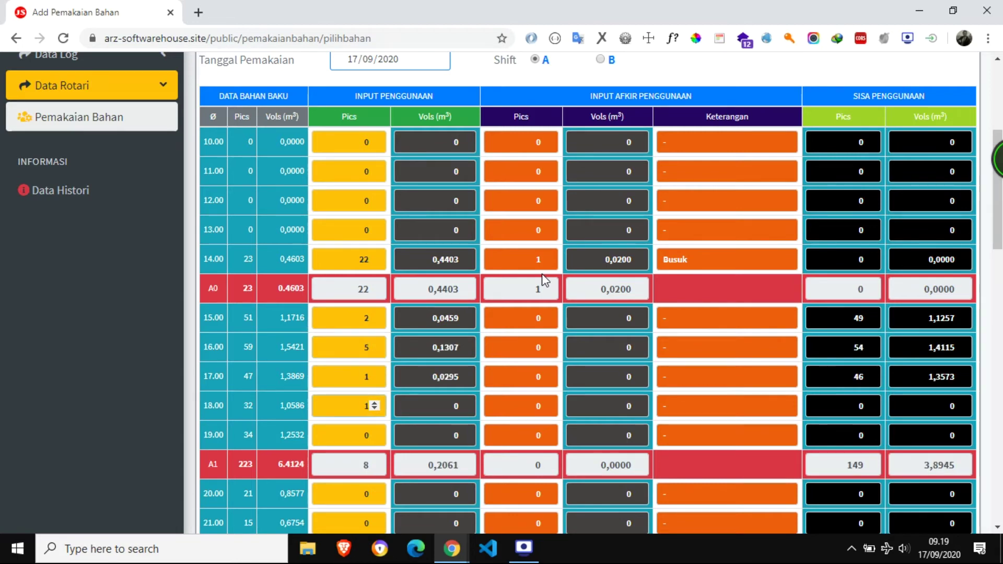
key("Tab")
type("1")
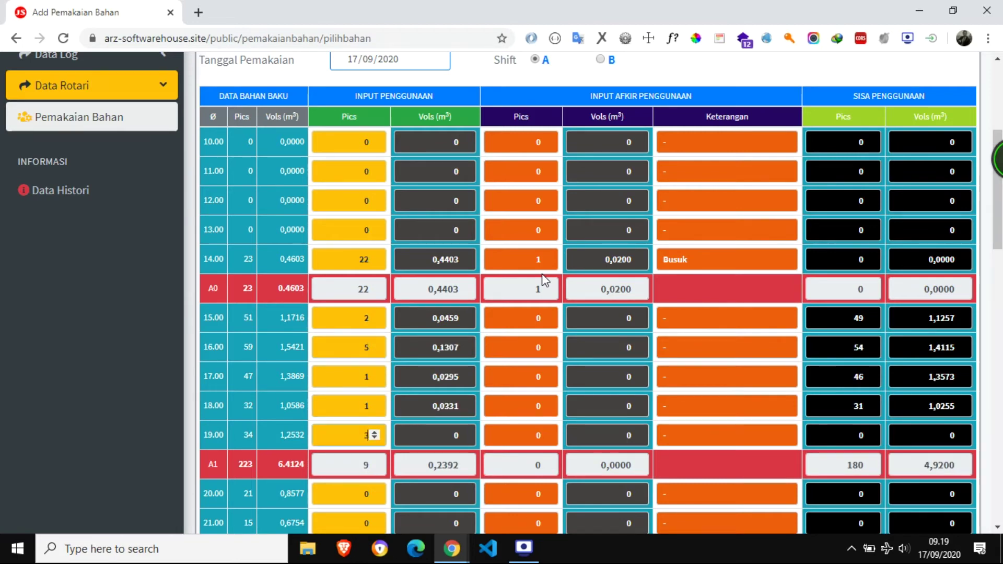
key("Tab")
Step: Enter usages of 4, 5, 7 and 1 pieces for diameters 20.00 through 23.00 in class A2.1
scroll(542, 274, "down", 4)
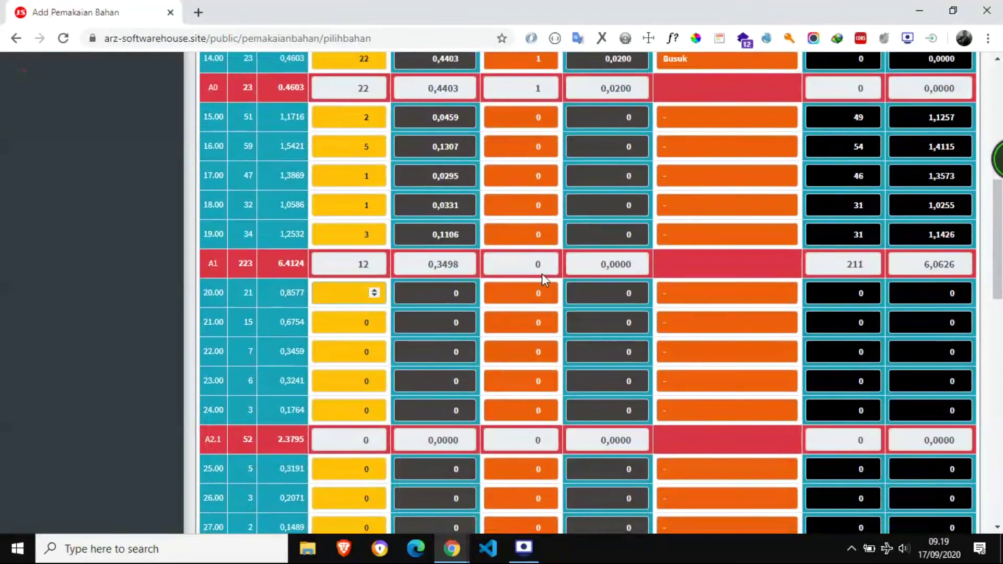
type("4")
key("Tab")
type("5")
key("Tab")
type("7")
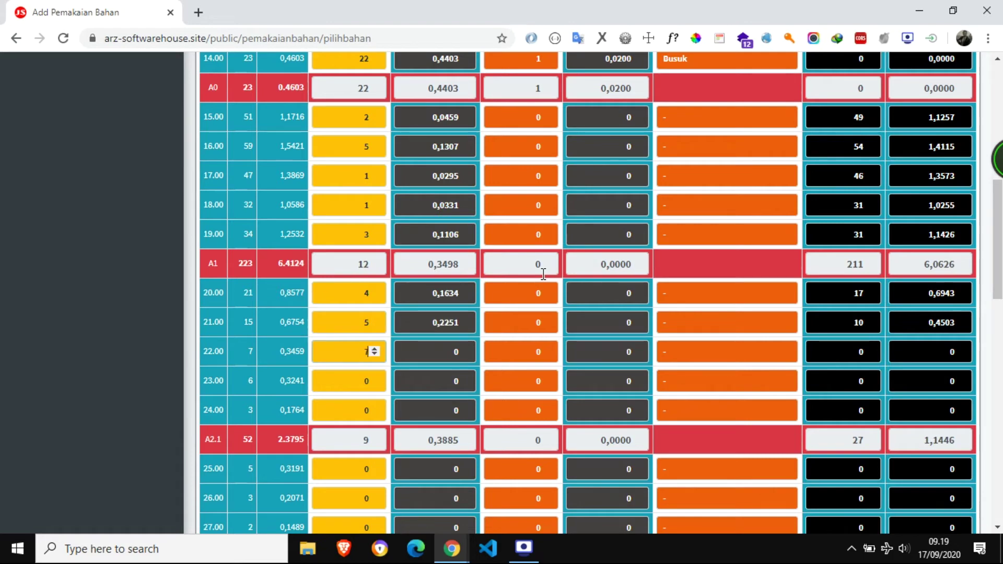
key("Tab")
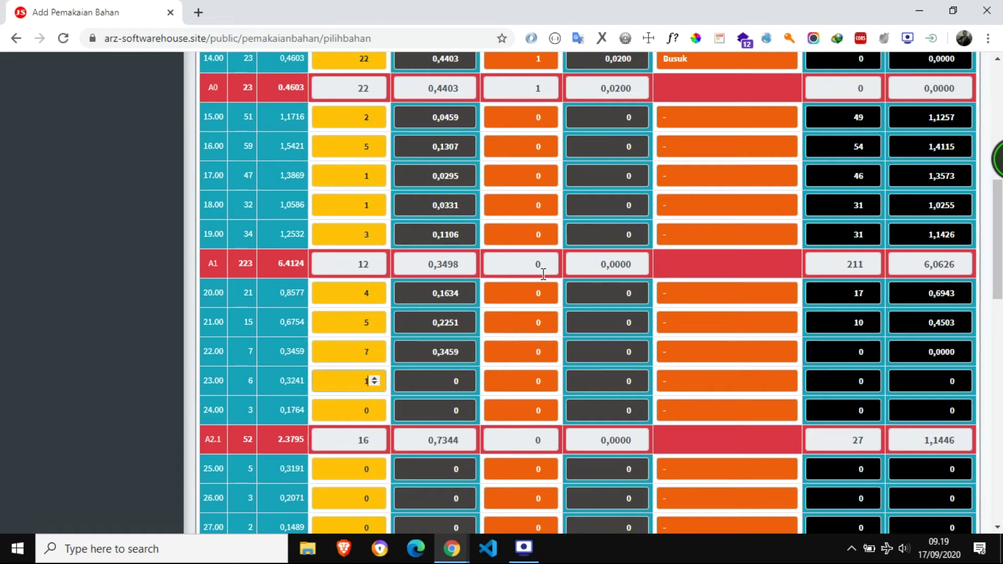
type("1")
key("Tab")
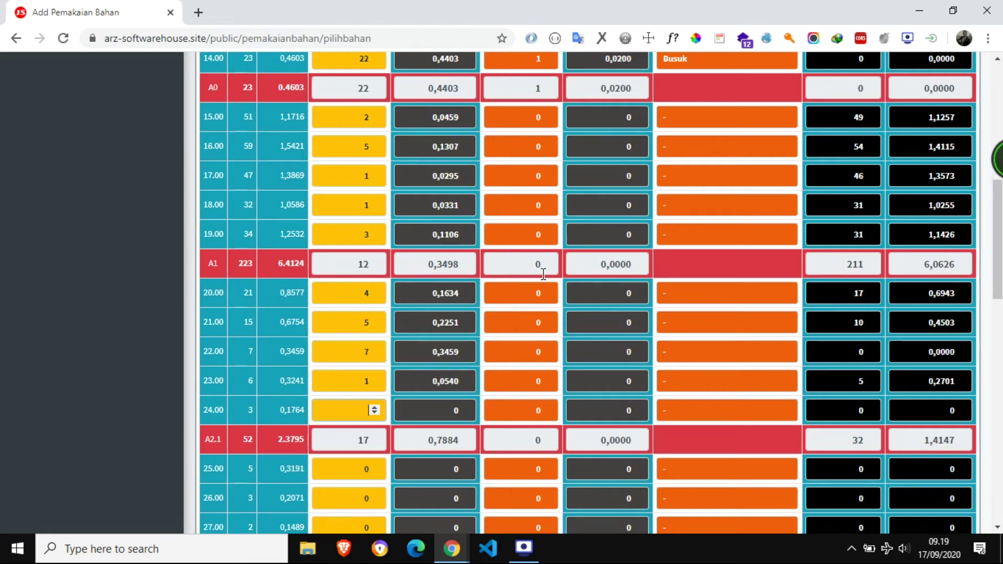
Step: Try to enter a usage of 4 pieces for diameter 24.00
type("4")
key("Tab")
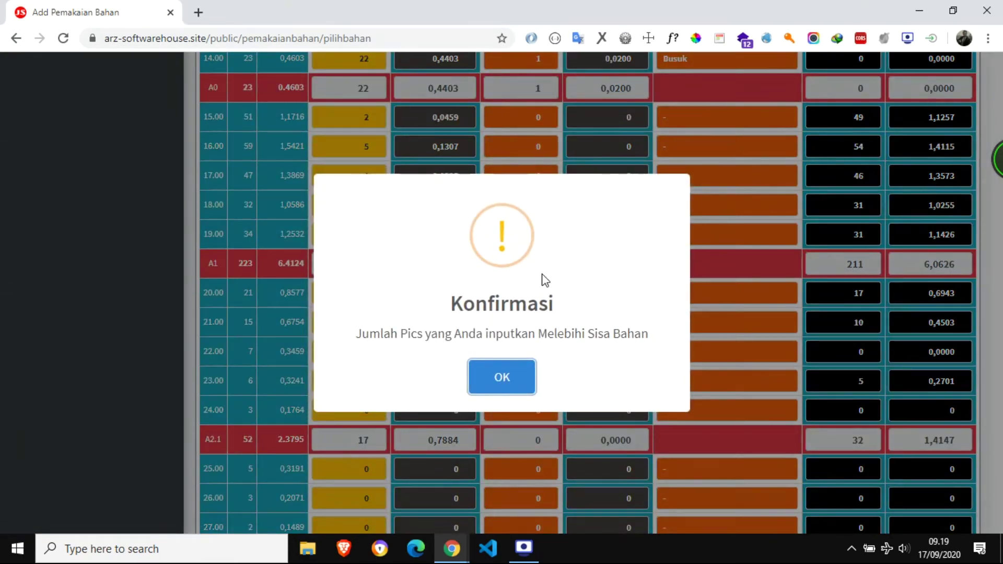
left_click(496, 377)
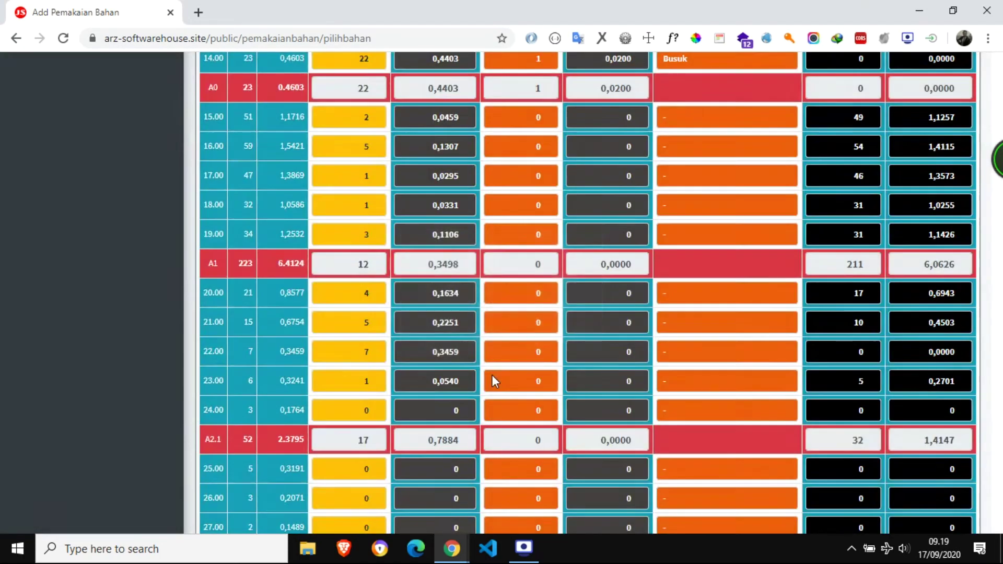
Step: Set the usage for diameter 24.00 to 1 piece
key("BackSpace")
type("1")
key("Tab")
Step: Enter usages of 2, 1, 1, 1 and 2 pieces for diameters 25.00 through 29.00 in class A2.2
key("BackSpace")
scroll(493, 376, "down", 5)
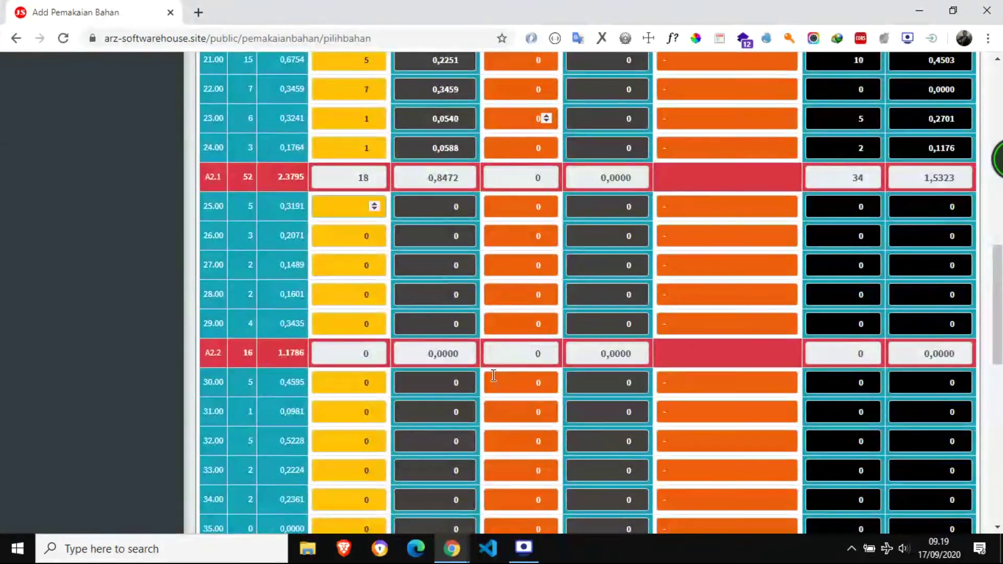
type("2")
key("Tab")
key("BackSpace")
type("3")
key("BackSpace")
type("1")
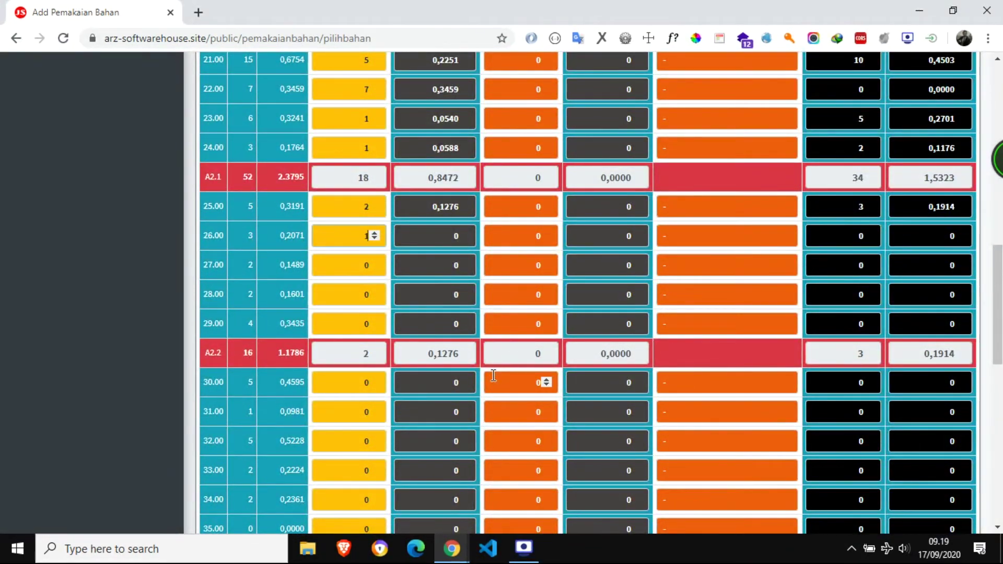
key("Tab")
key("BackSpace")
type("1")
key("Tab")
key("BackSpace")
type("1")
key("Tab")
key("BackSpace")
type("2")
key("Tab")
Step: Enter usages of 1, 1, 2, 1 and 1 pieces for diameters 30.00 through 34.00 in class A3
key("BackSpace")
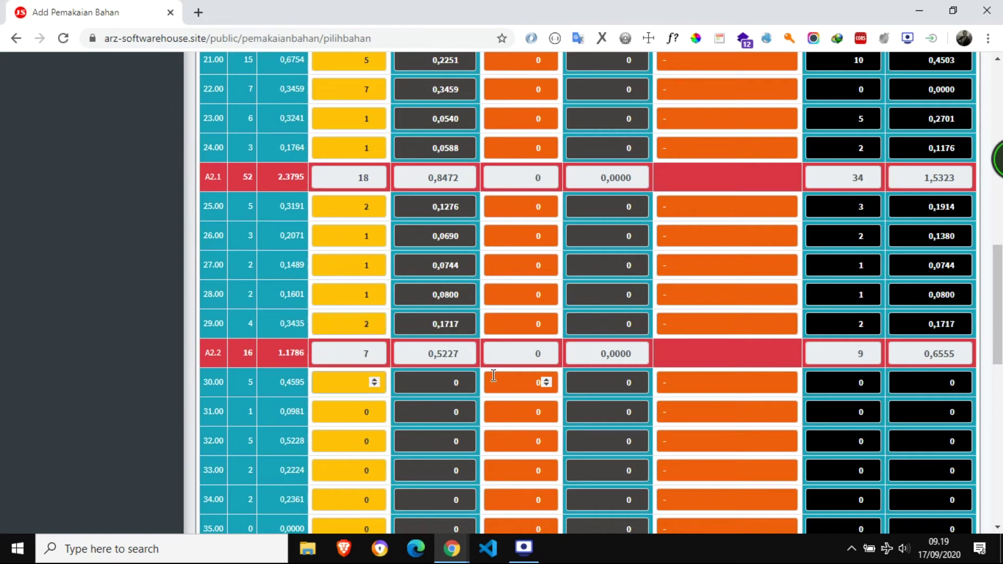
key("Tab")
key("BackSpace")
type("1")
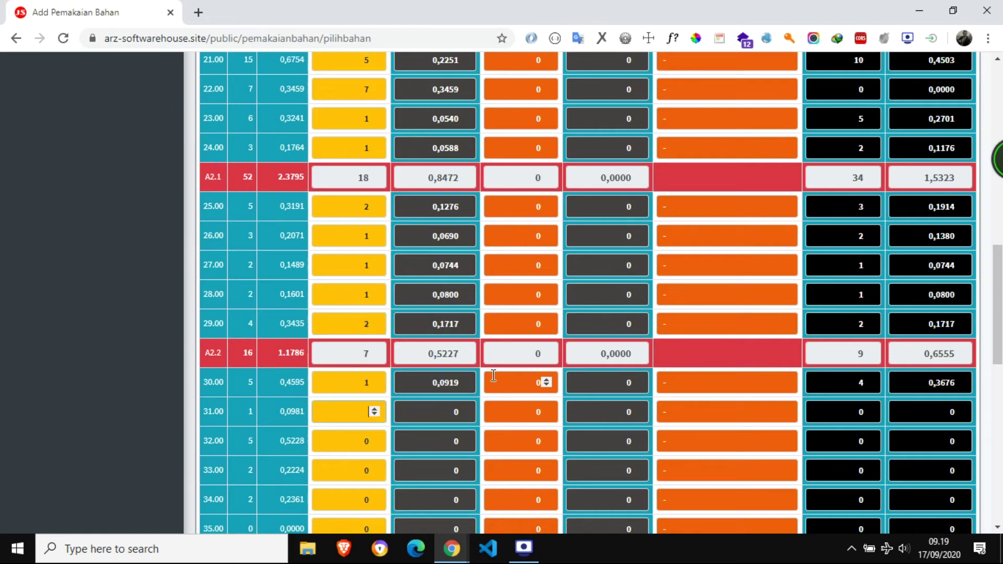
key("Tab")
key("BackSpace")
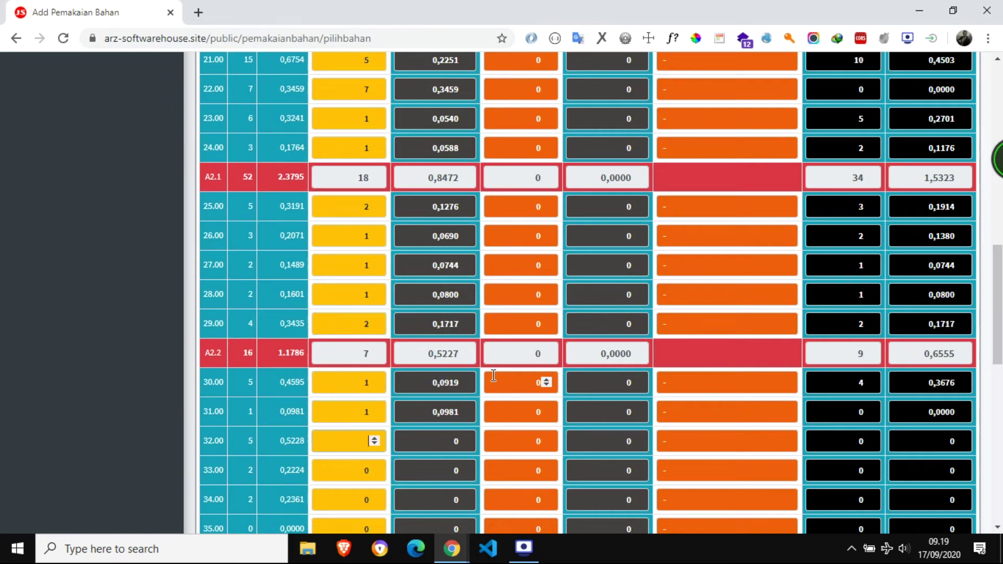
type("2")
key("Tab")
key("BackSpace")
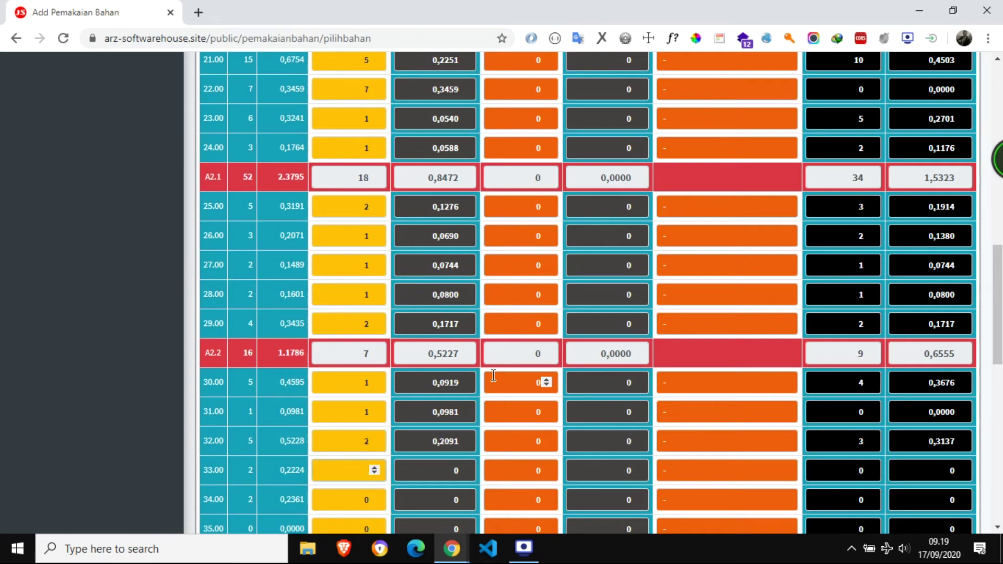
type("1")
key("Tab")
key("BackSpace")
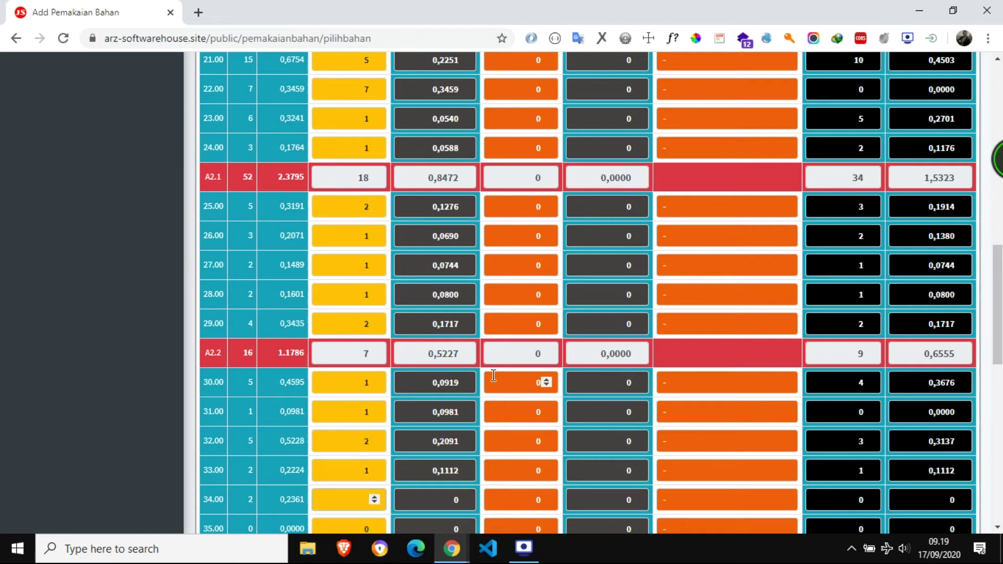
type("1")
key("Tab")
Step: Clear the usage for diameter 35.00 and restore it to 0 pieces
key("BackSpace")
scroll(493, 376, "down", 4)
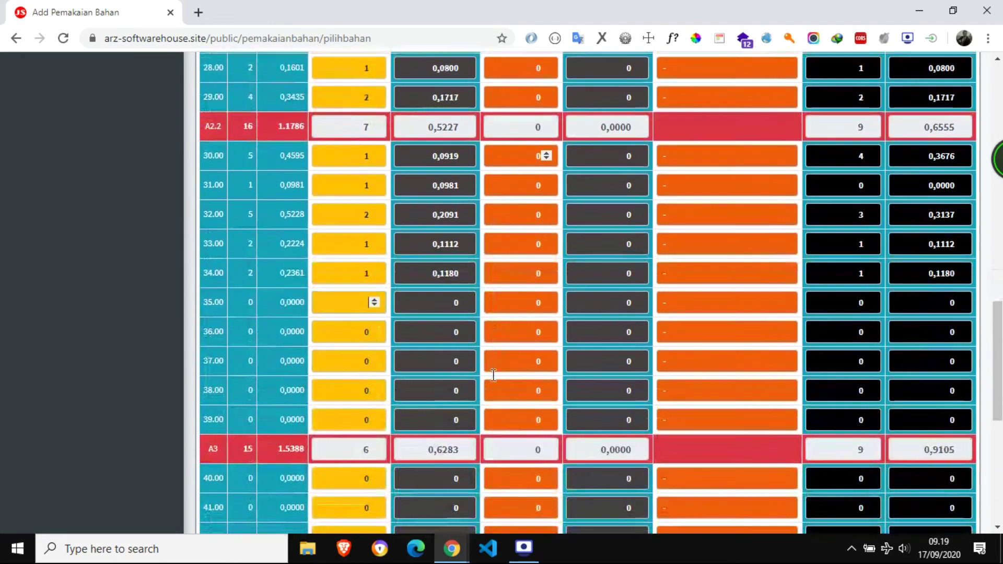
scroll(493, 375, "down", 4)
scroll(493, 375, "up", 3)
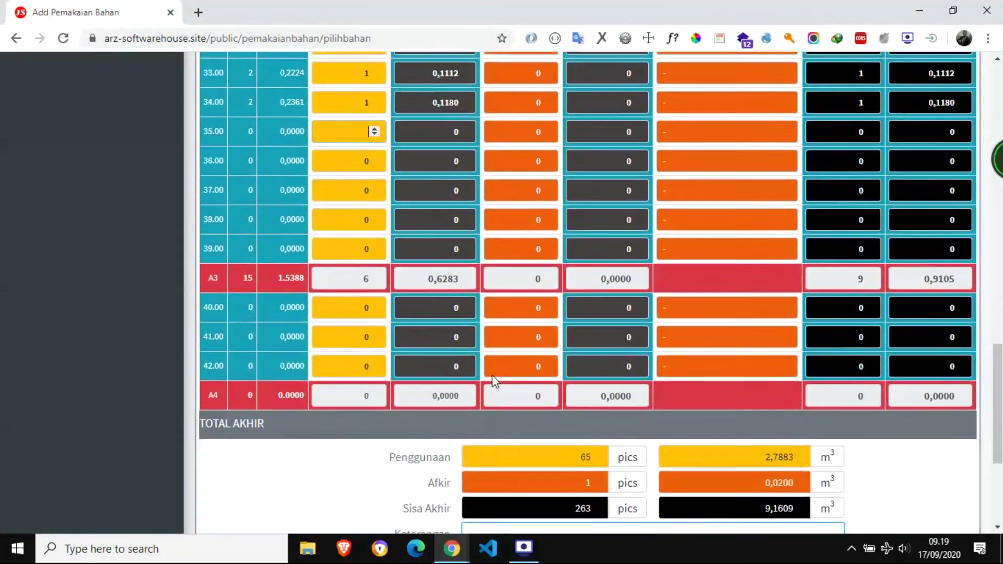
type("0")
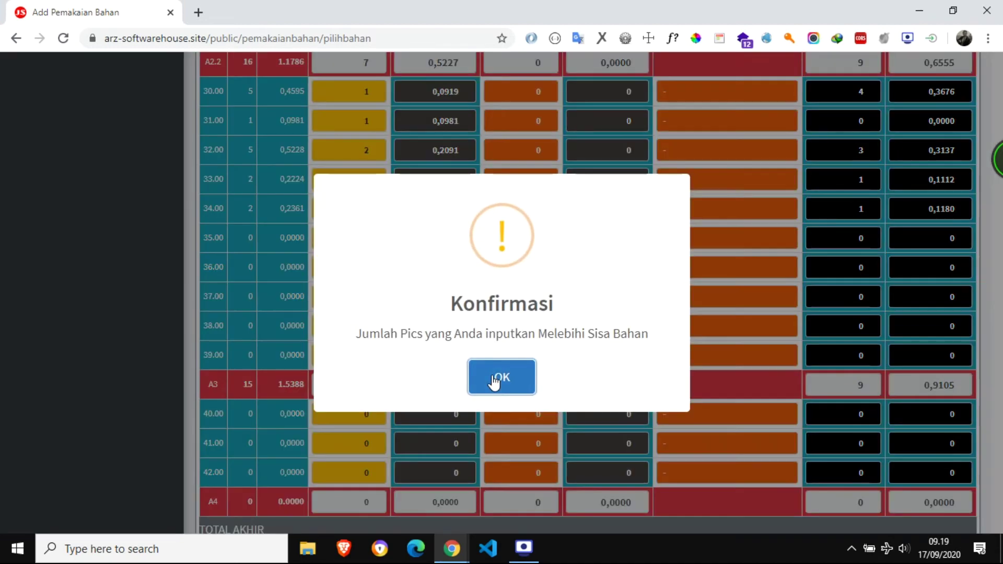
left_click(493, 375)
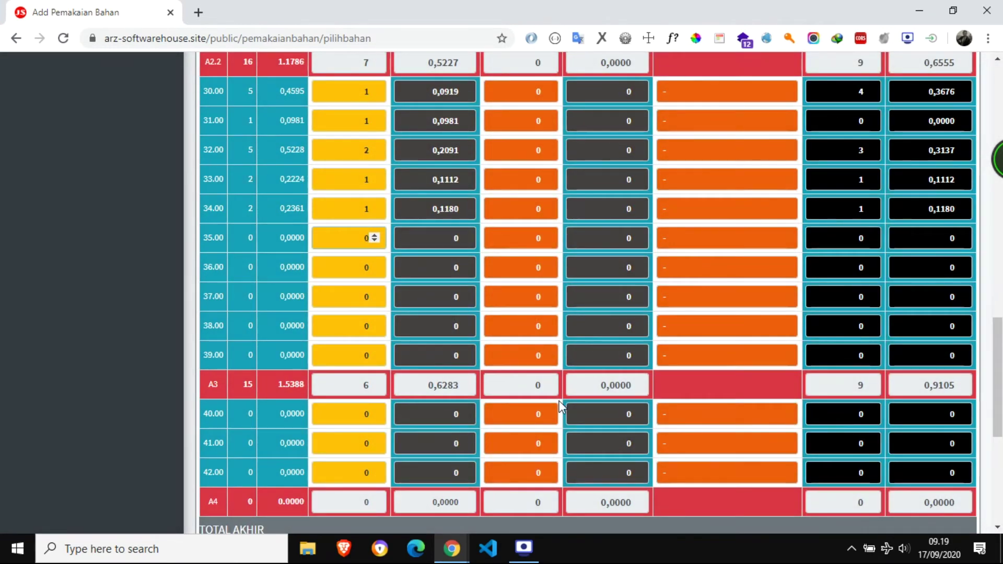
Step: Examine the final totals section and review the used and remaining pieces of every diameter class
scroll(477, 336, "down", 2)
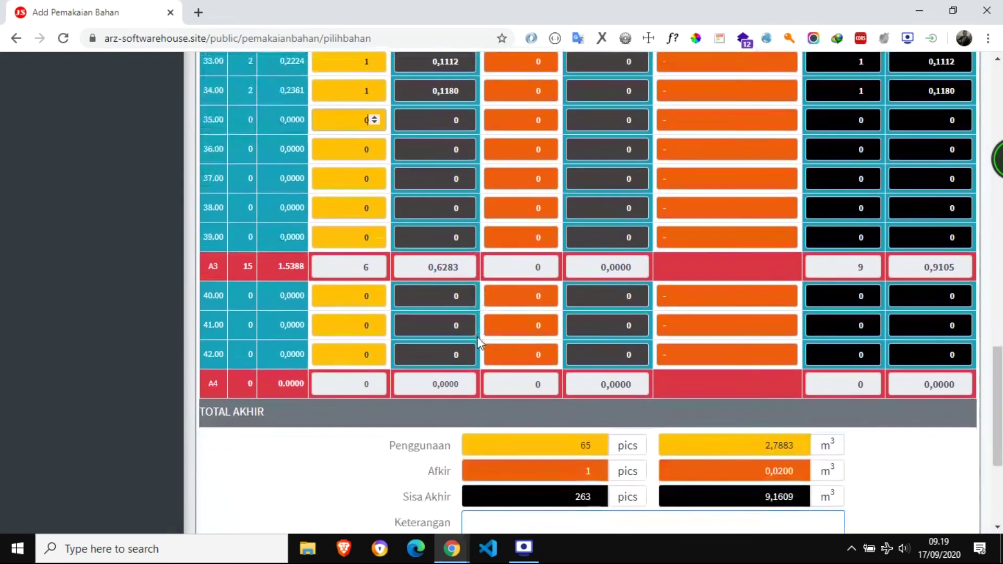
scroll(460, 319, "up", 2)
scroll(460, 319, "down", 2)
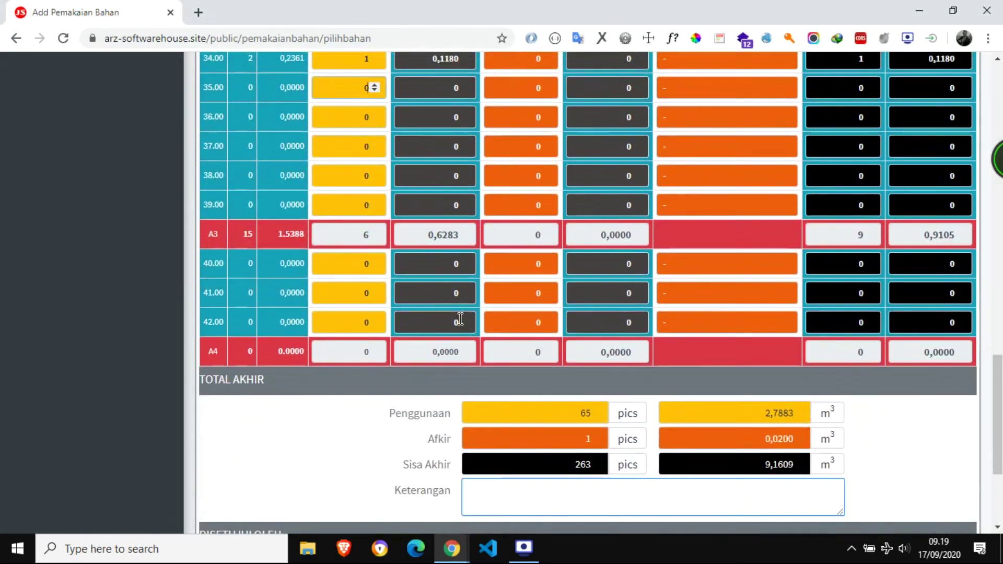
scroll(460, 318, "down", 3)
scroll(460, 319, "up", 10)
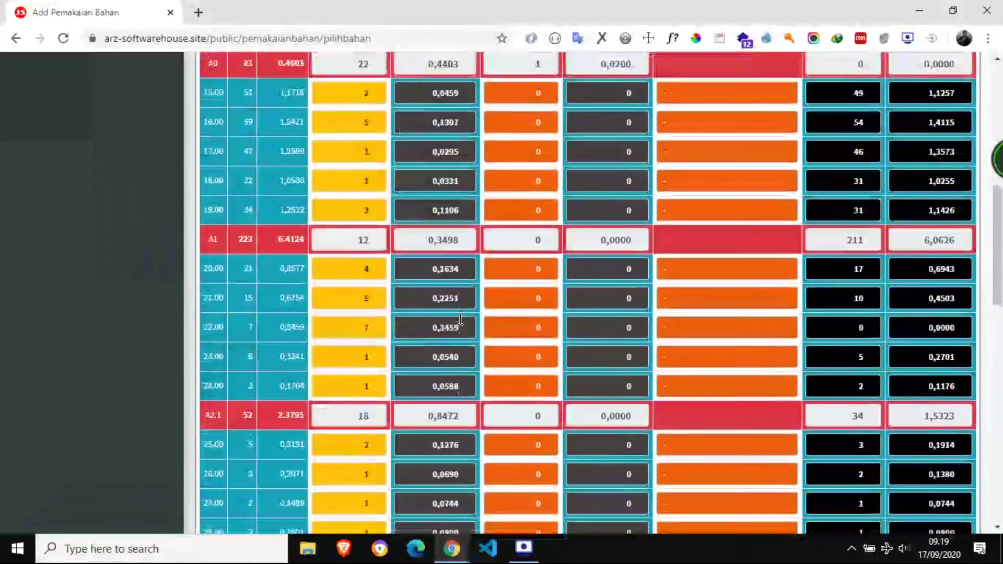
scroll(460, 318, "up", 5)
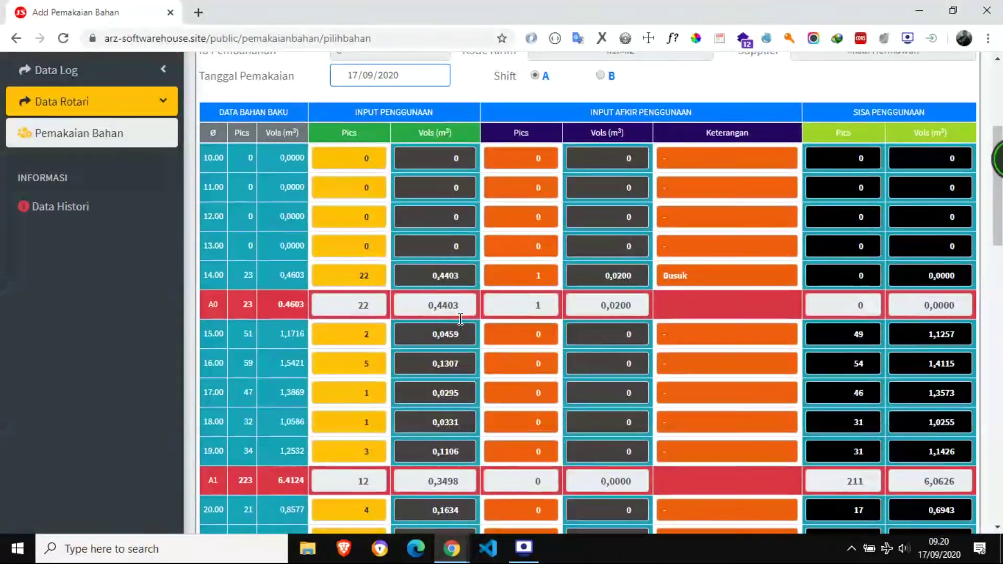
scroll(373, 337, "down", 3)
scroll(375, 343, "down", 3)
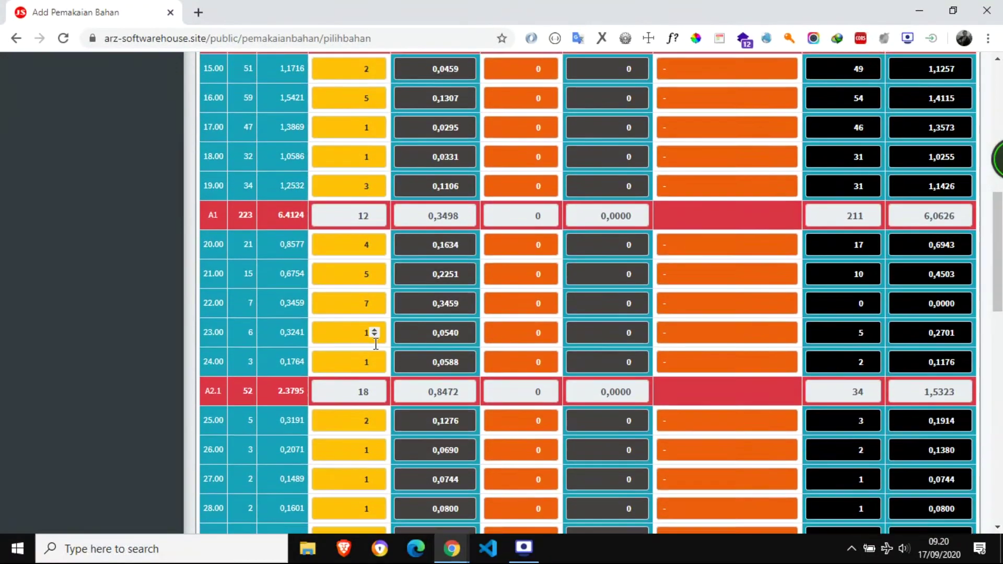
scroll(375, 344, "down", 1)
scroll(374, 343, "up", 3)
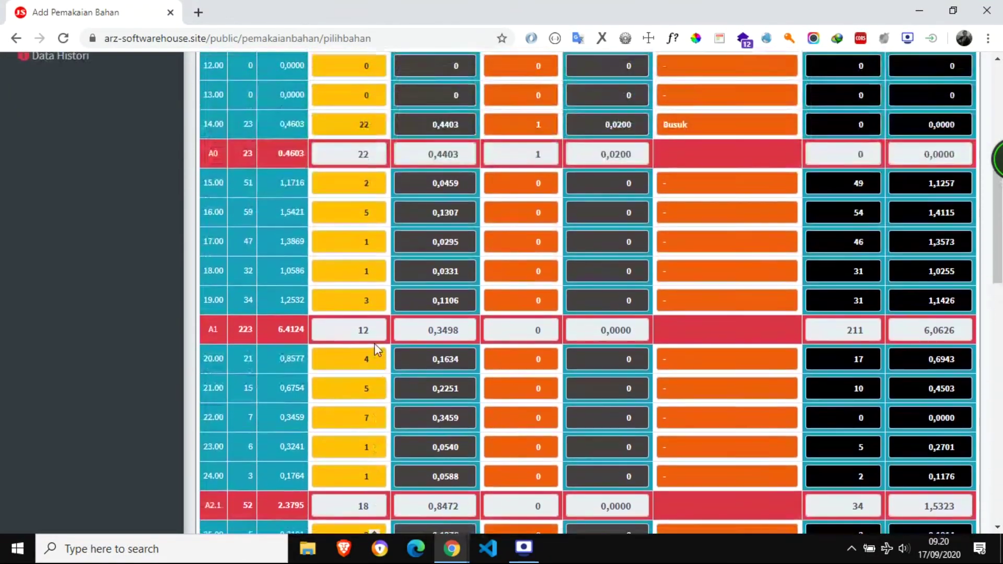
scroll(374, 343, "up", 3)
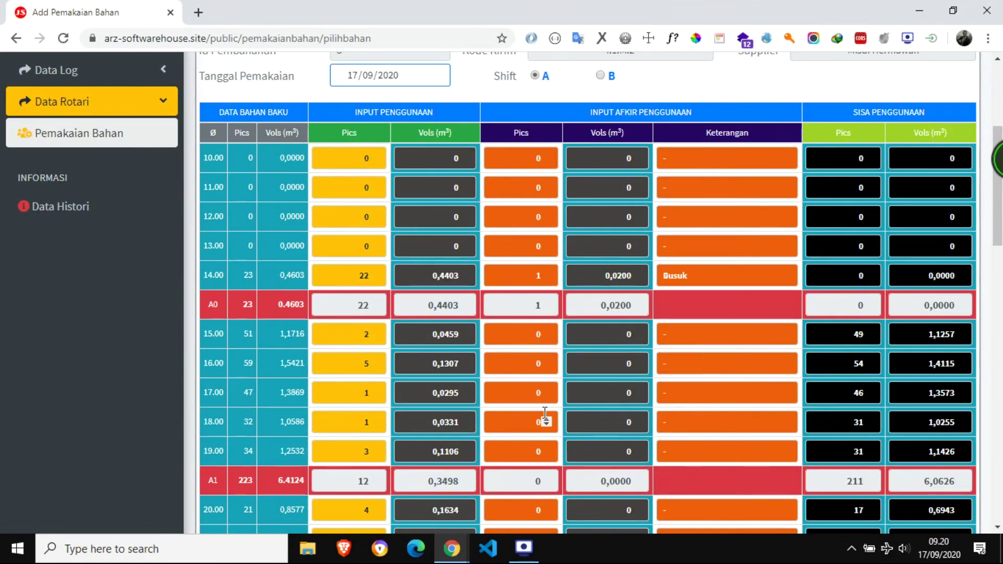
Step: Record 2 rejected (afkir) pieces for diameter 16.00
scroll(545, 415, "down", 2)
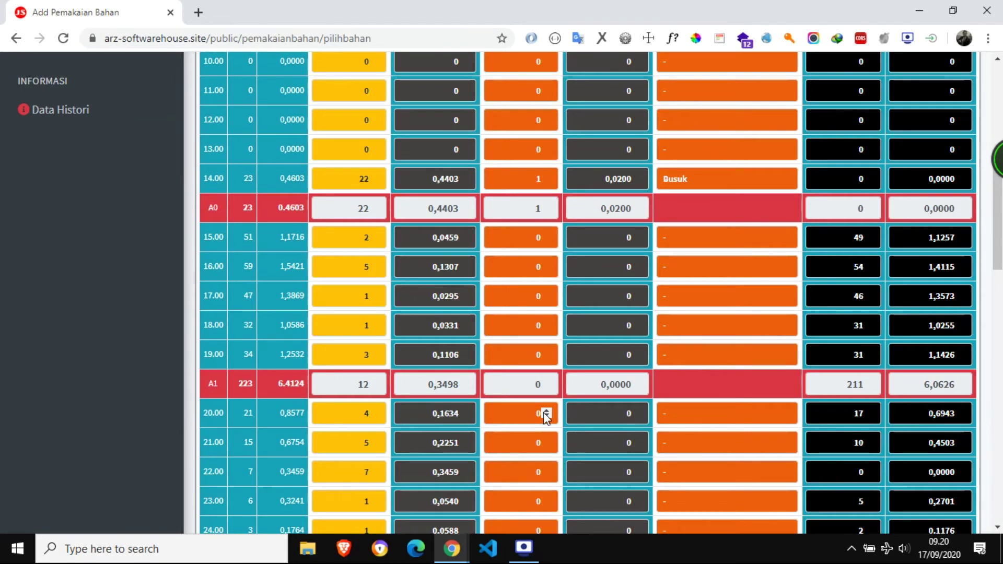
left_click(540, 267)
type("2")
key("Return")
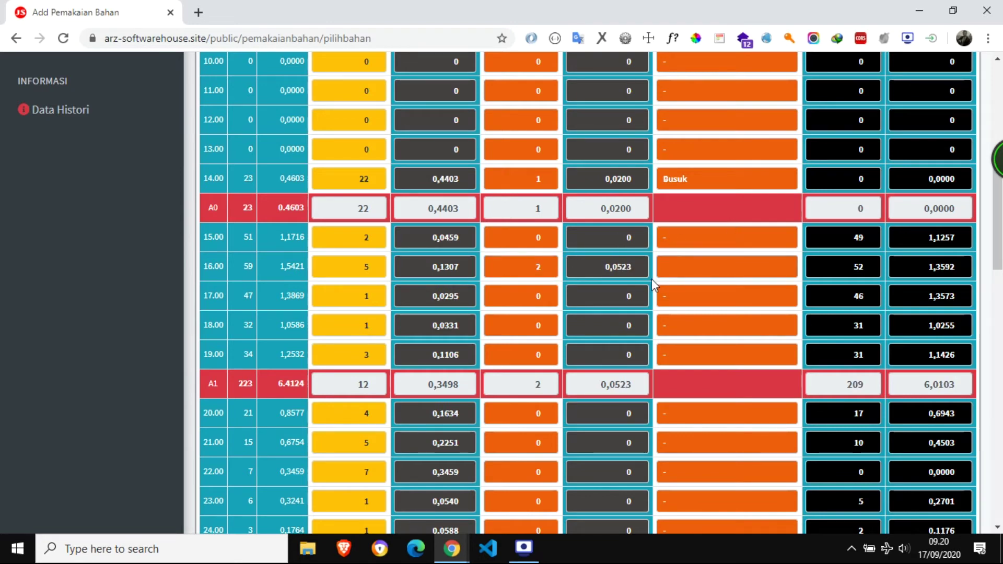
scroll(683, 278, "up", 3)
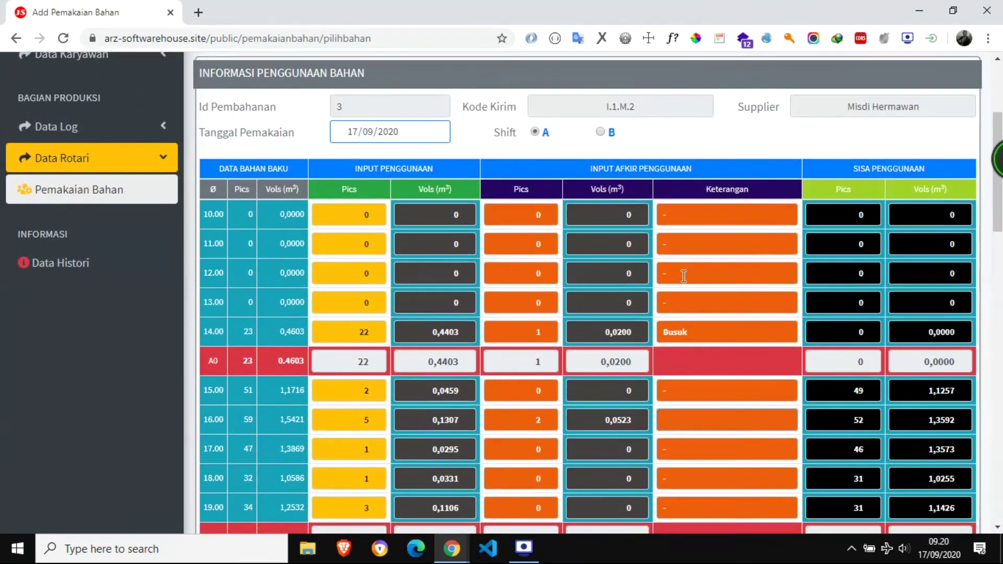
scroll(683, 276, "down", 3)
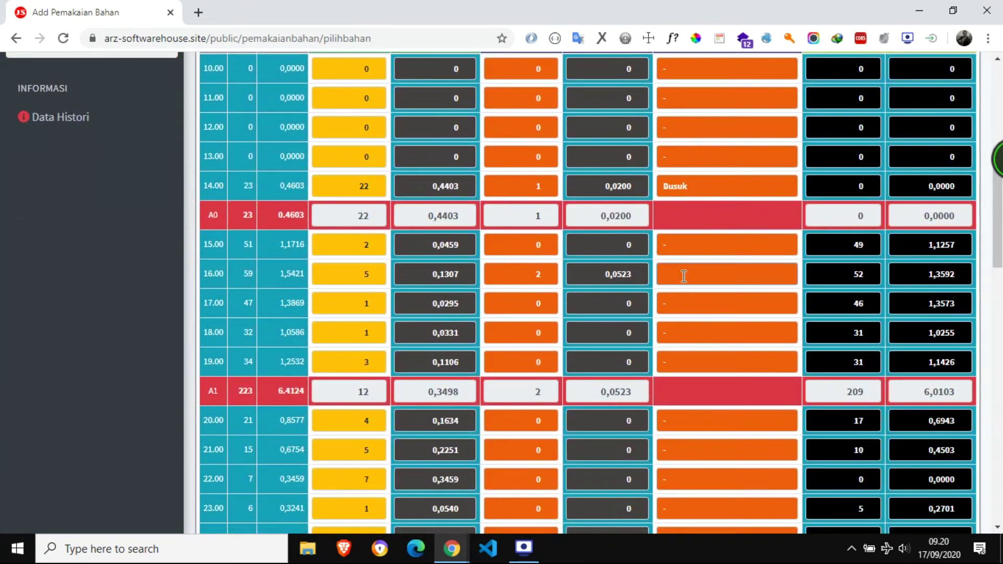
Step: Enter the remark Busuk for the rejected pieces of diameter 16.00
type("Busu")
scroll(683, 276, "up", 4)
scroll(683, 276, "down", 3)
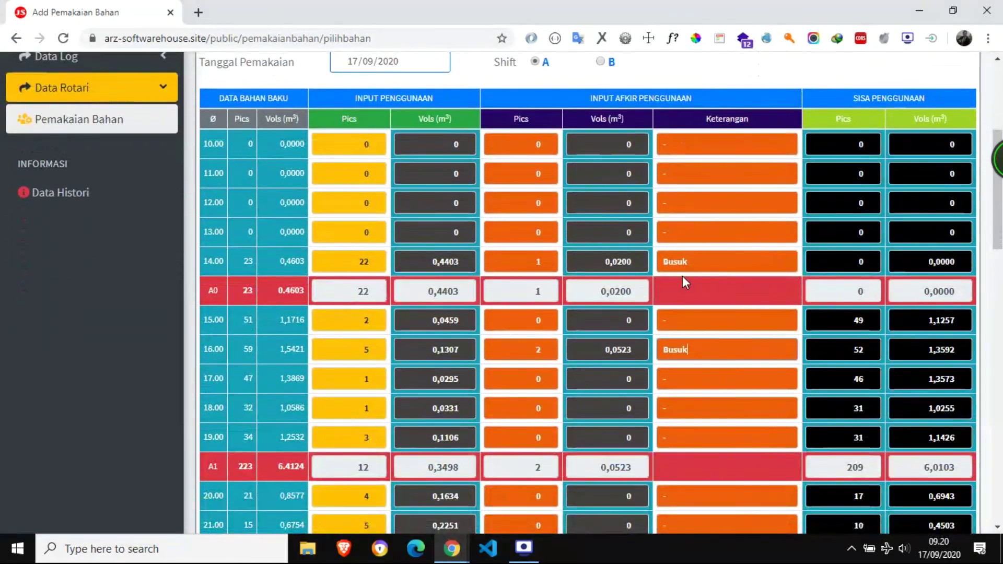
scroll(682, 276, "down", 2)
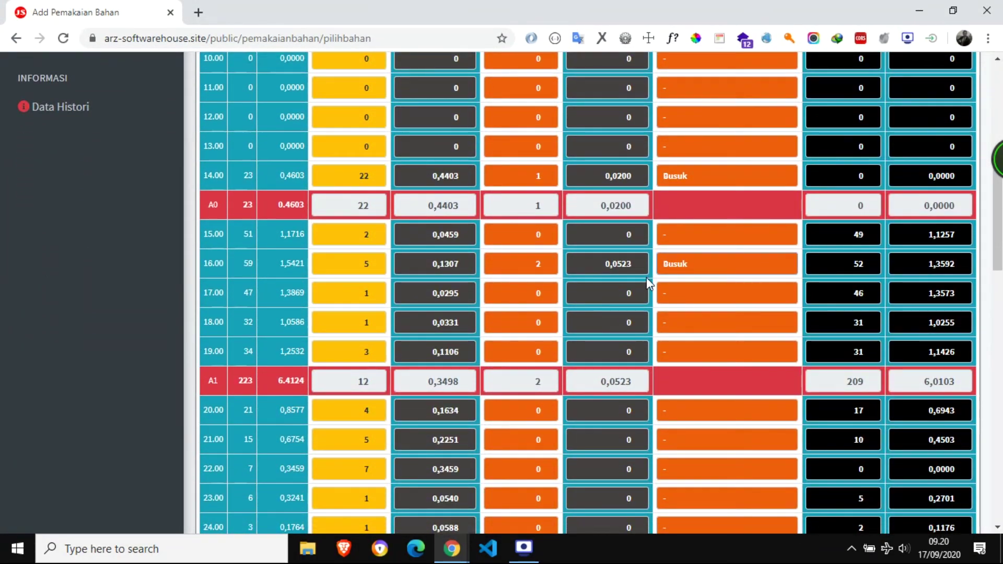
scroll(646, 278, "down", 2)
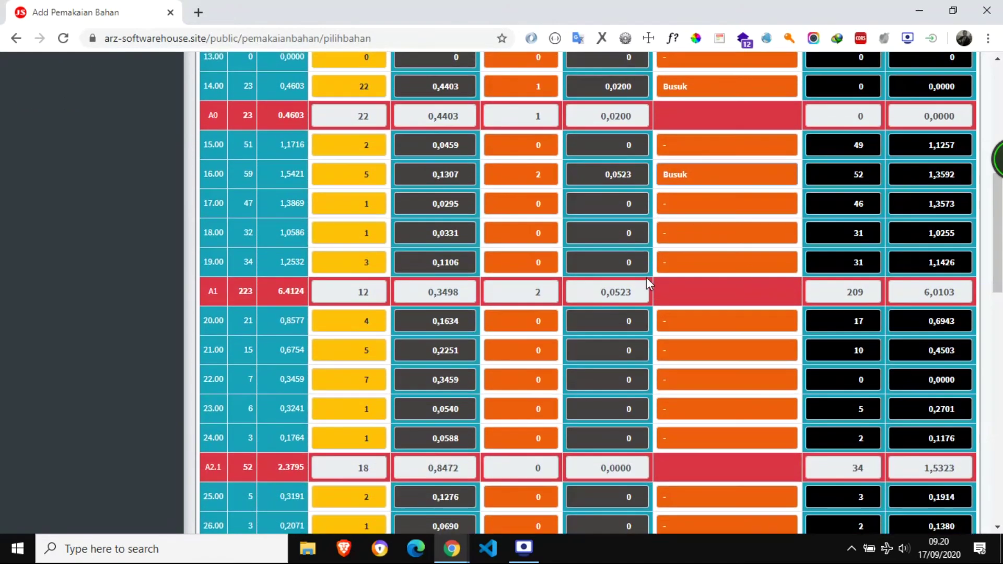
left_click(539, 351)
key("BackSpace")
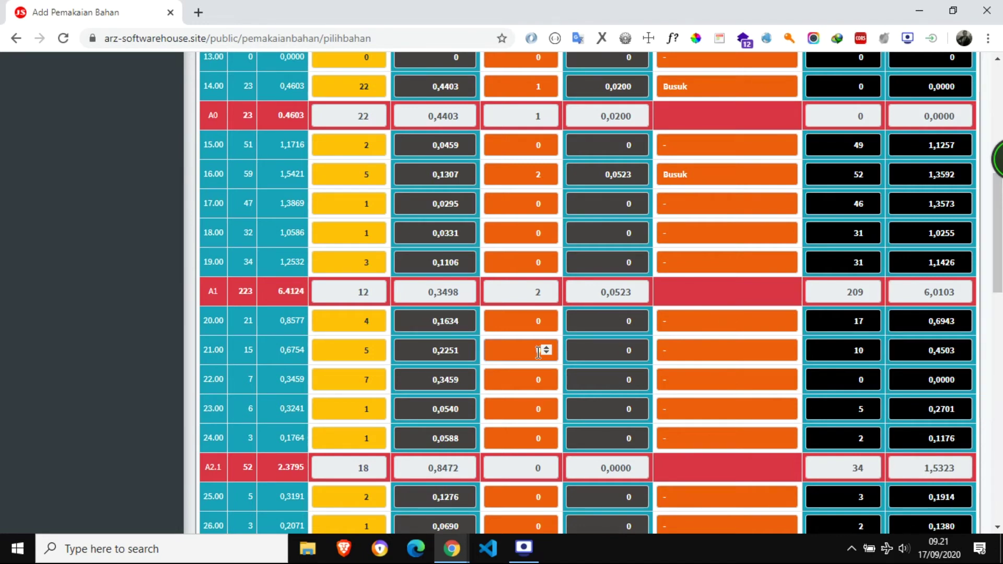
Step: Enter Pembahanan Oke as the overall remark (Keterangan) in the final totals section
scroll(374, 320, "down", 6)
scroll(375, 316, "down", 5)
scroll(374, 316, "down", 3)
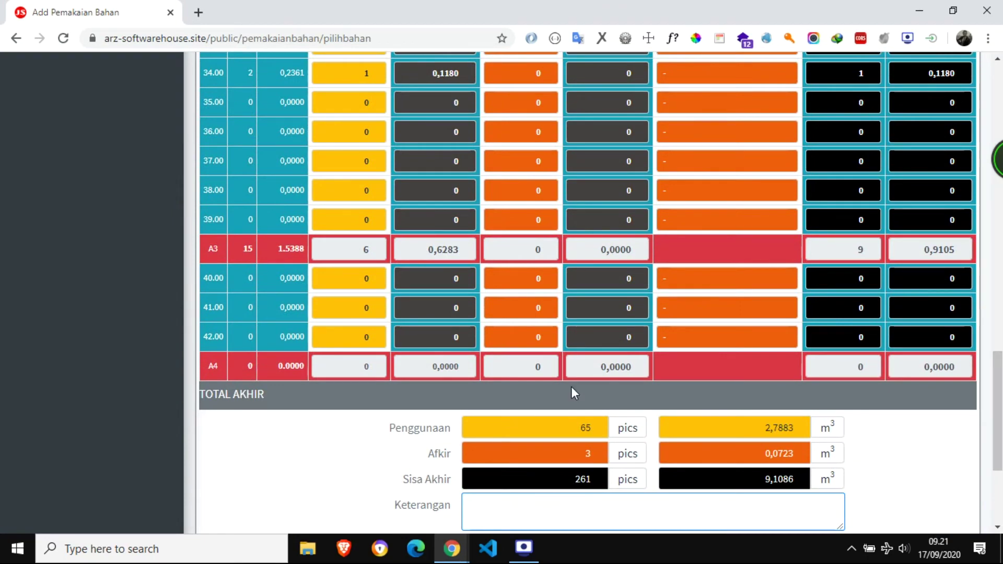
scroll(573, 394, "down", 2)
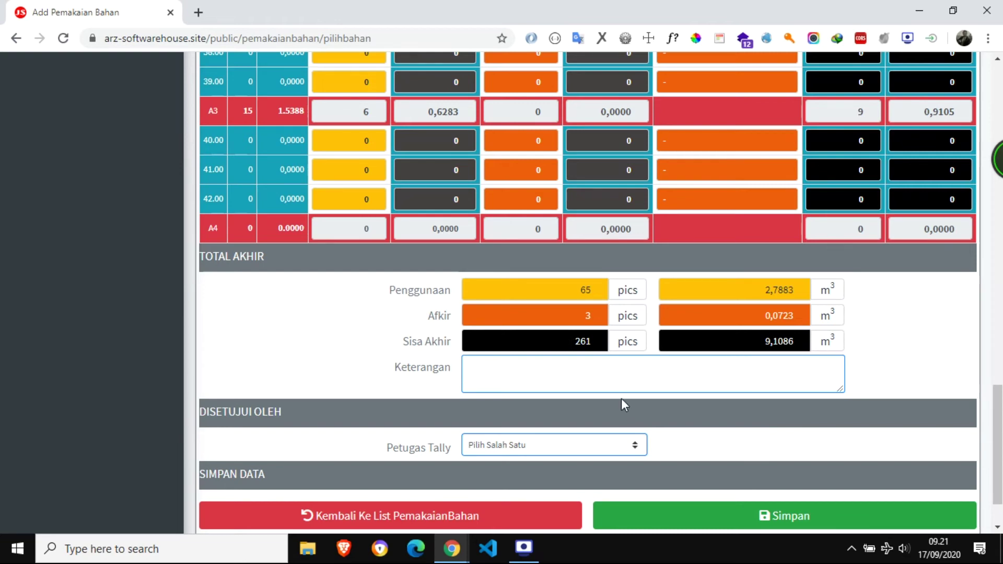
left_click(641, 378)
type("Pembahanan Oke")
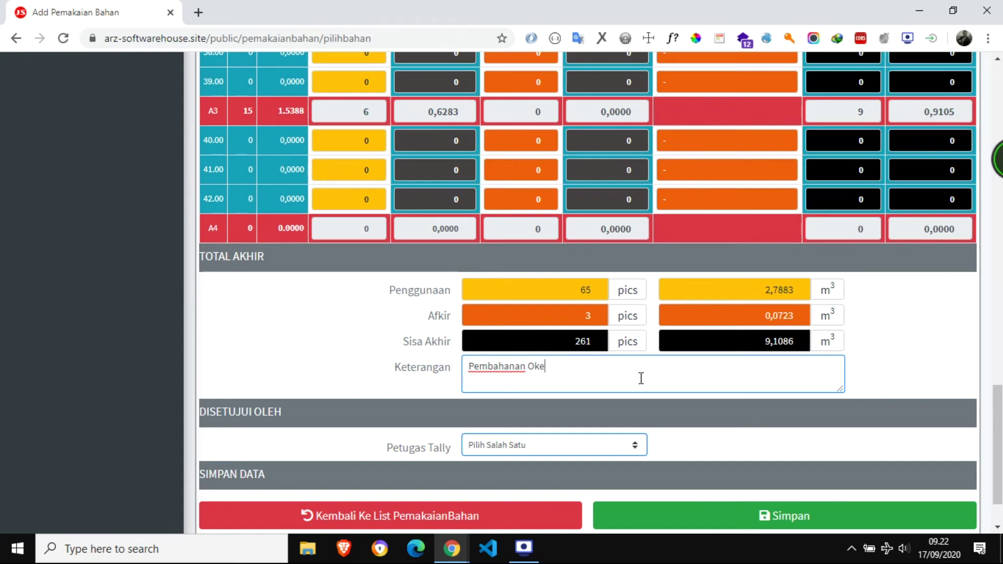
Step: Select the tally officer who approves the usage and save the material usage record
left_click(610, 448)
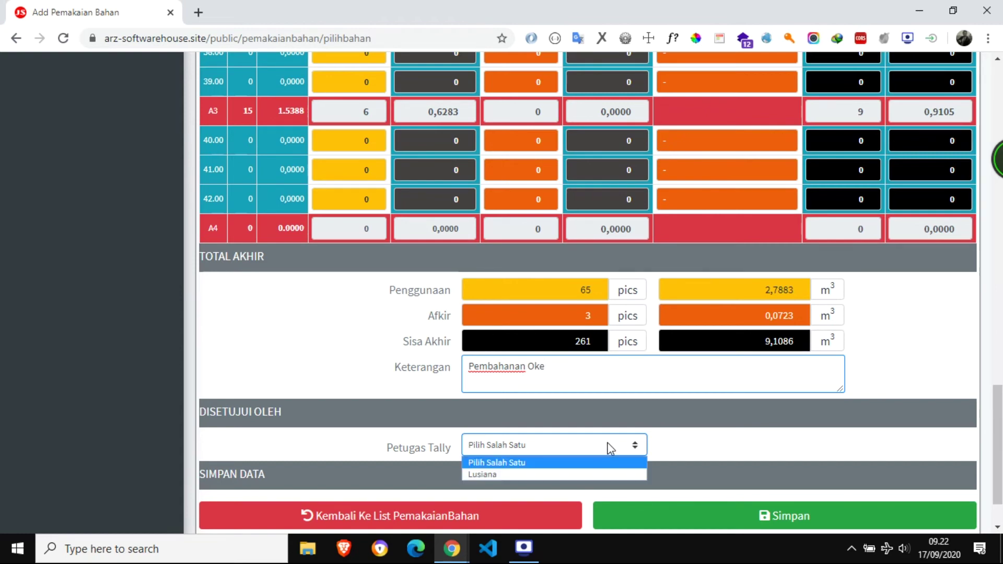
left_click(585, 473)
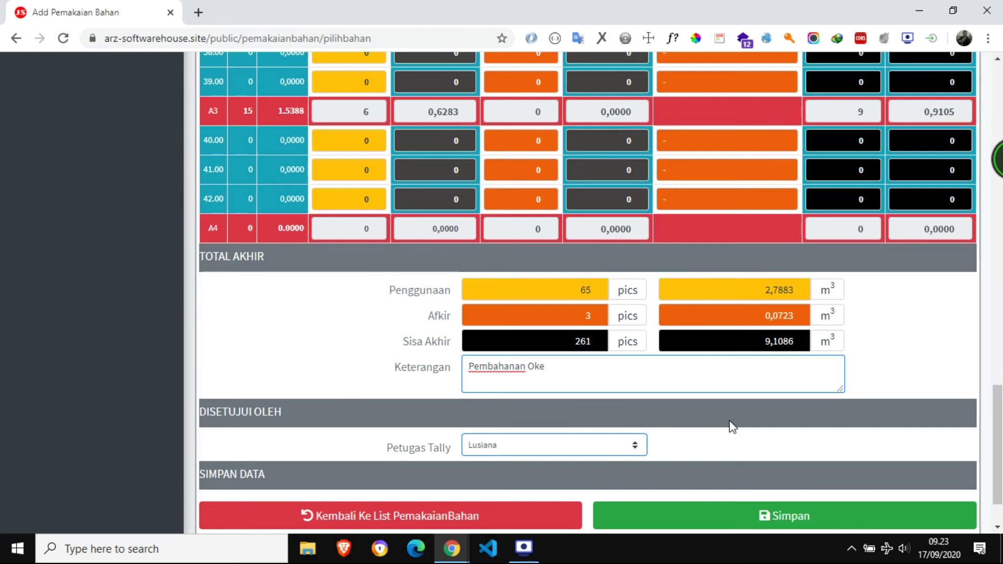
left_click(722, 519)
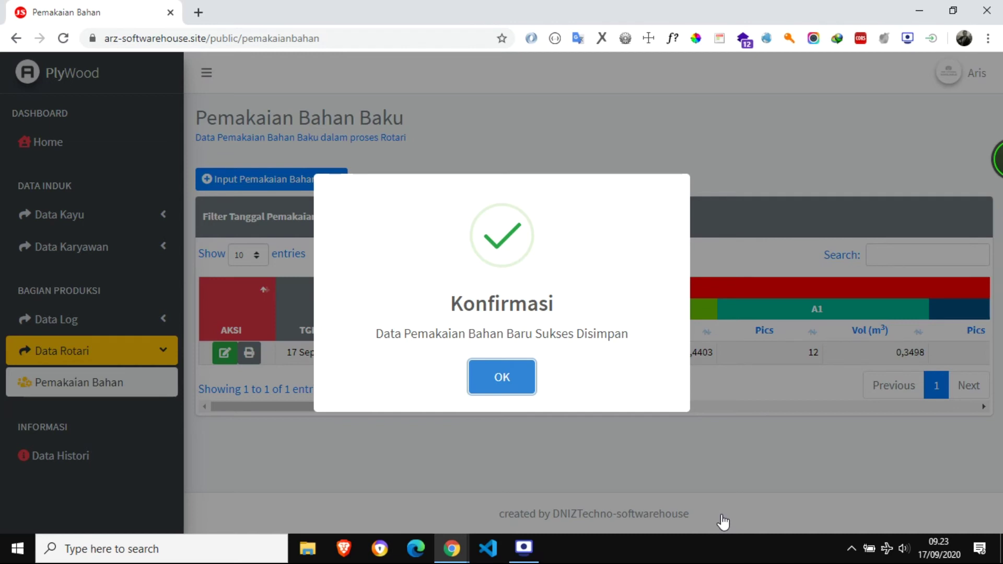
left_click(501, 376)
left_click_drag(343, 413, 320, 409)
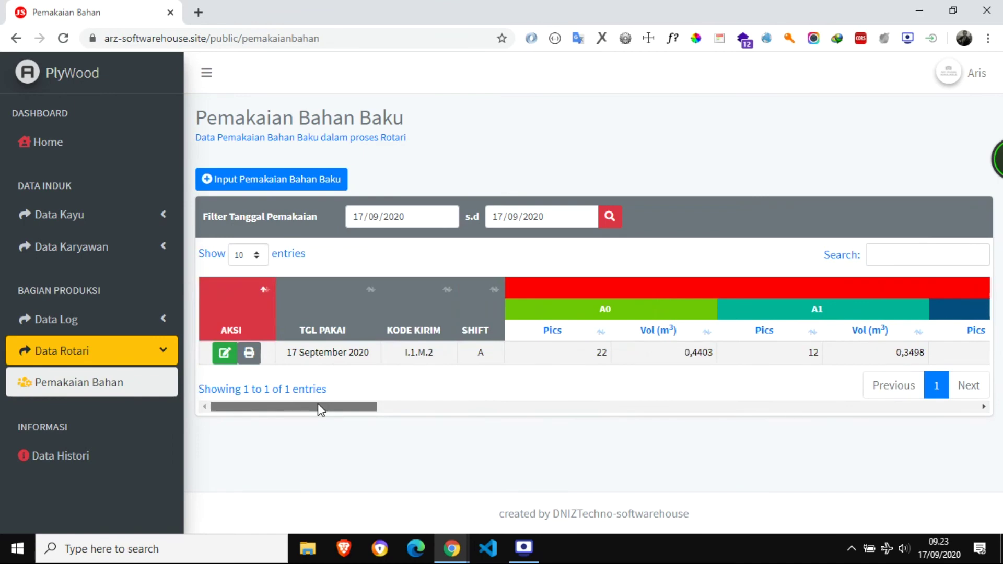
left_click_drag(317, 404, 317, 403)
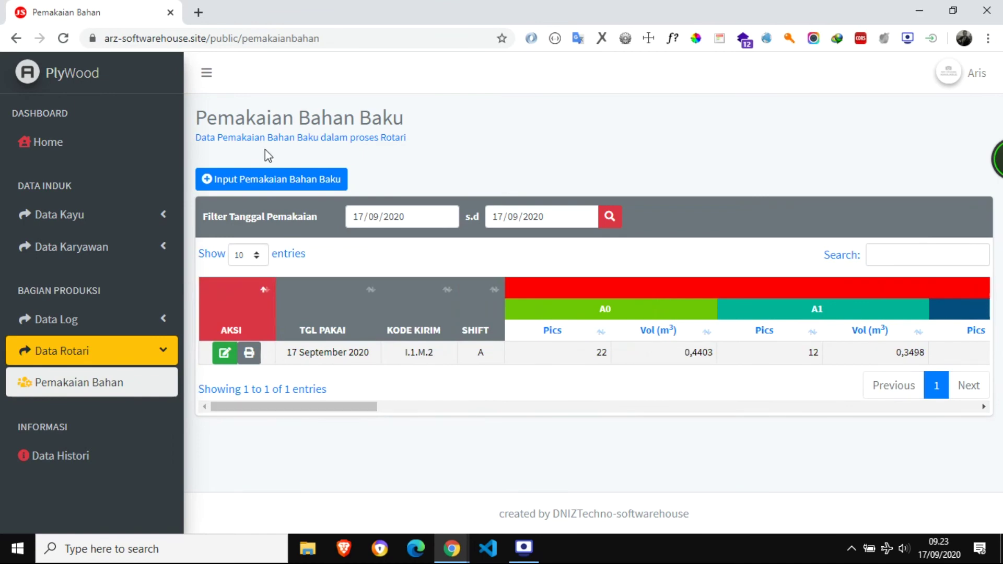
Step: Start a new raw material usage entry for the same supplier and load material I.1.M.2
left_click(298, 184)
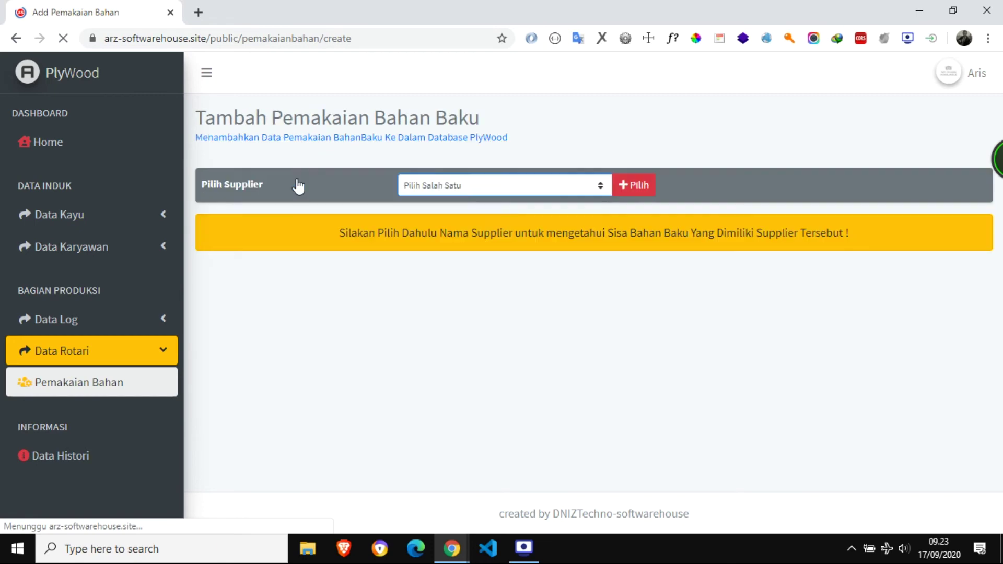
left_click(449, 185)
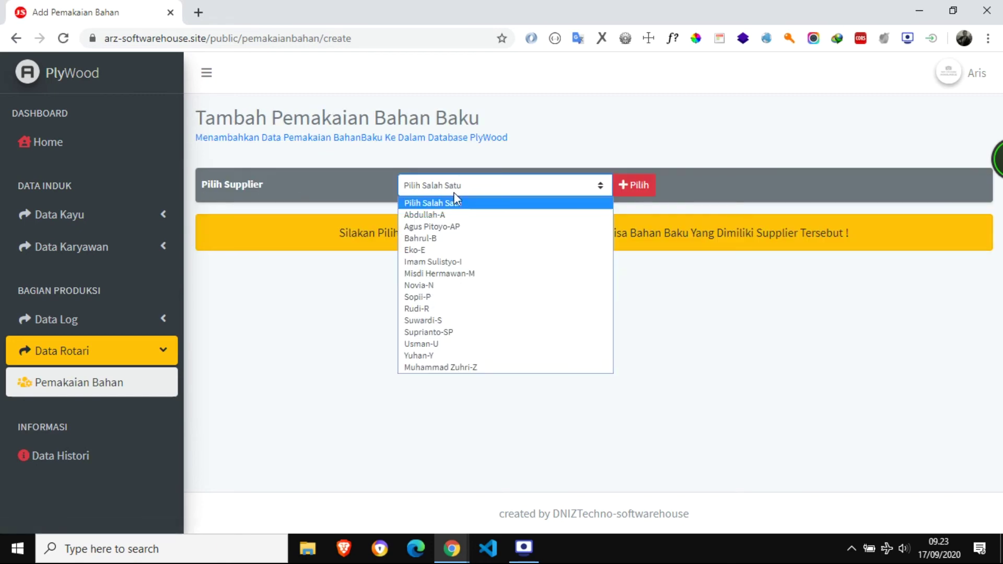
left_click(439, 273)
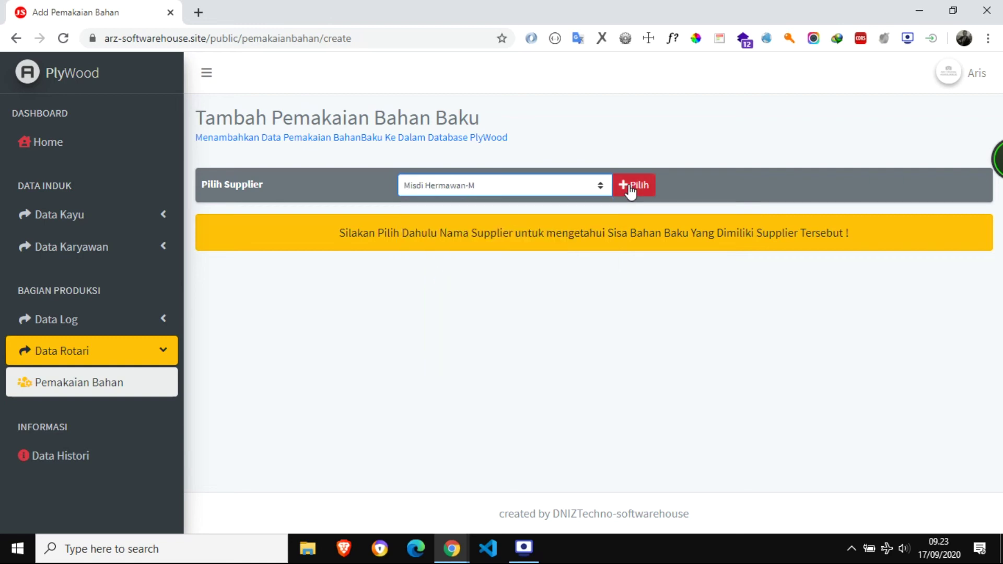
left_click(632, 190)
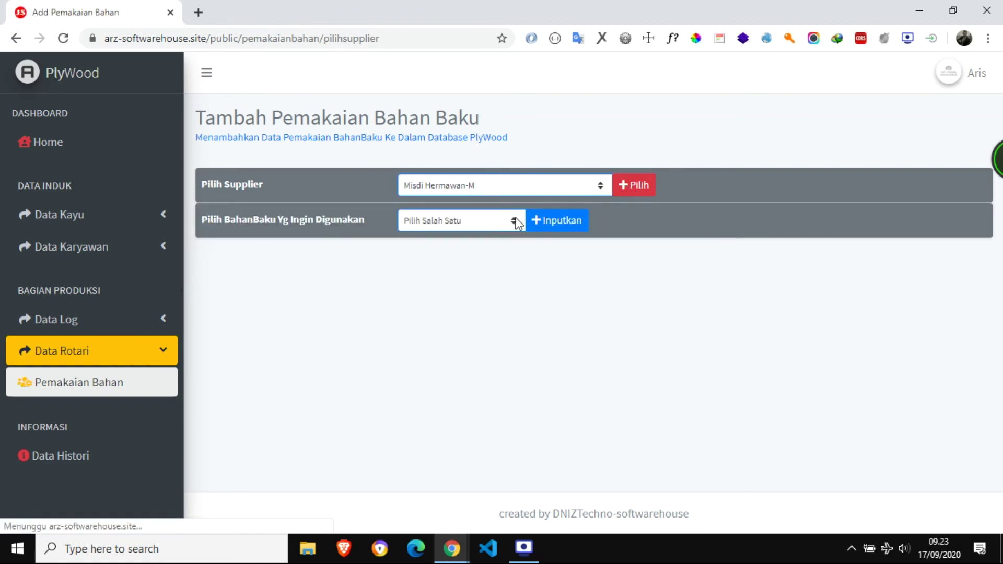
left_click(511, 221)
left_click(478, 249)
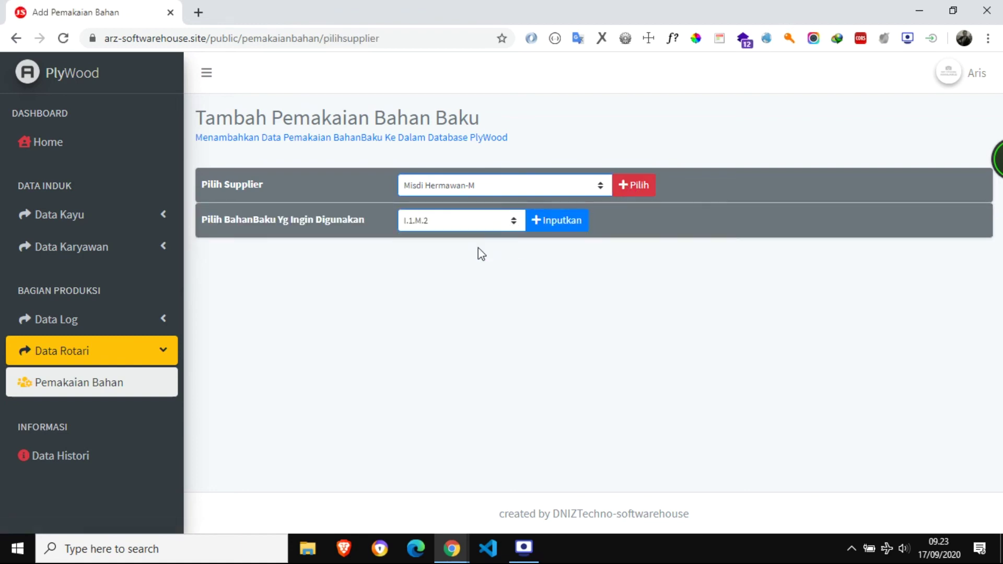
left_click(553, 225)
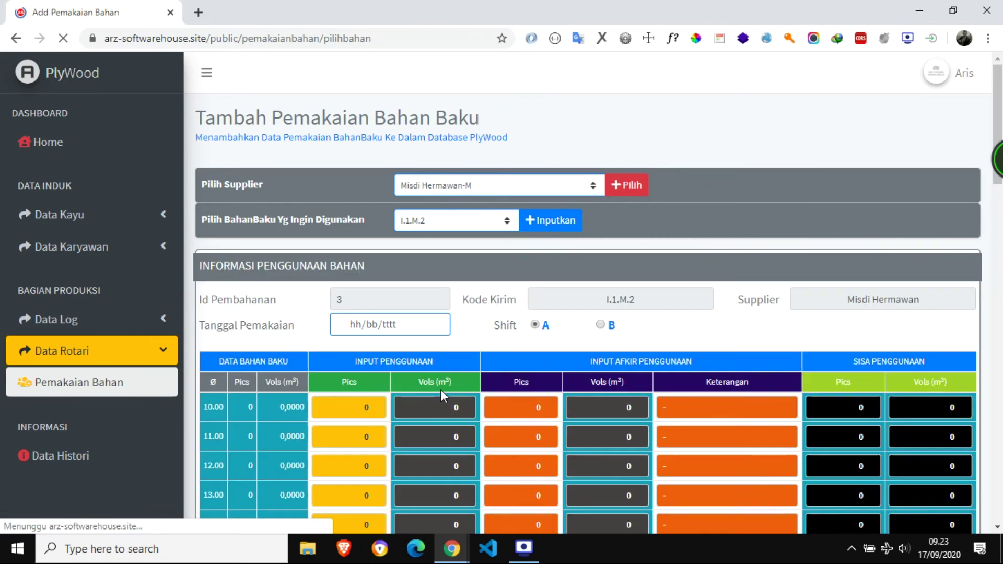
Step: Examine the available raw material pieces and volumes per diameter and compare them with the class subtotals
scroll(261, 384, "down", 1)
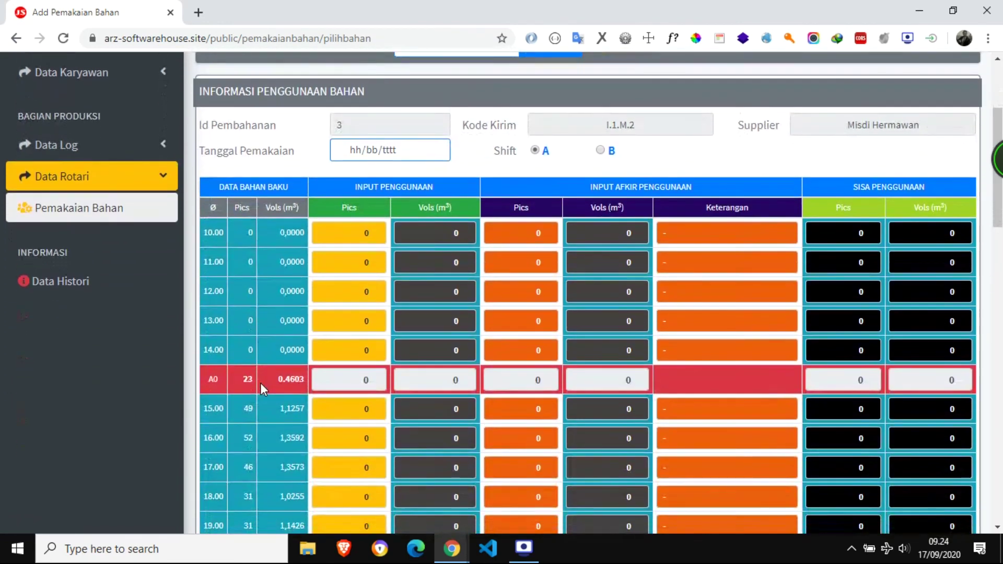
scroll(260, 383, "down", 2)
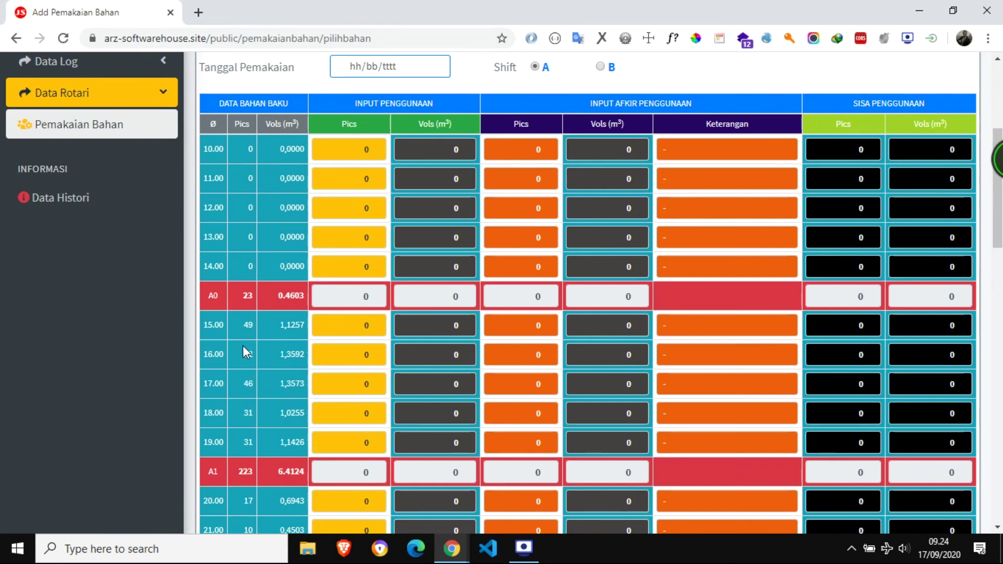
scroll(236, 371, "down", 3)
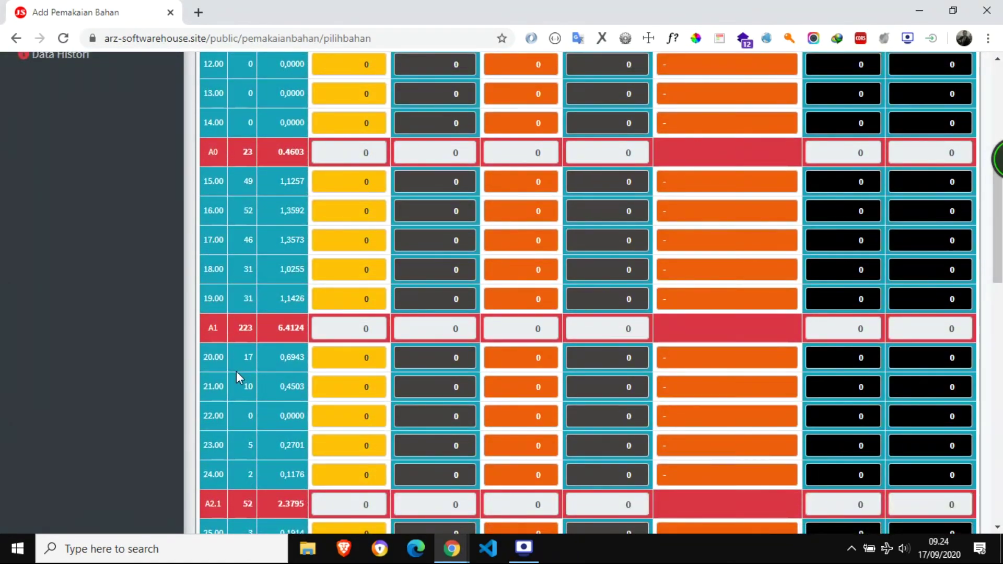
scroll(236, 371, "down", 3)
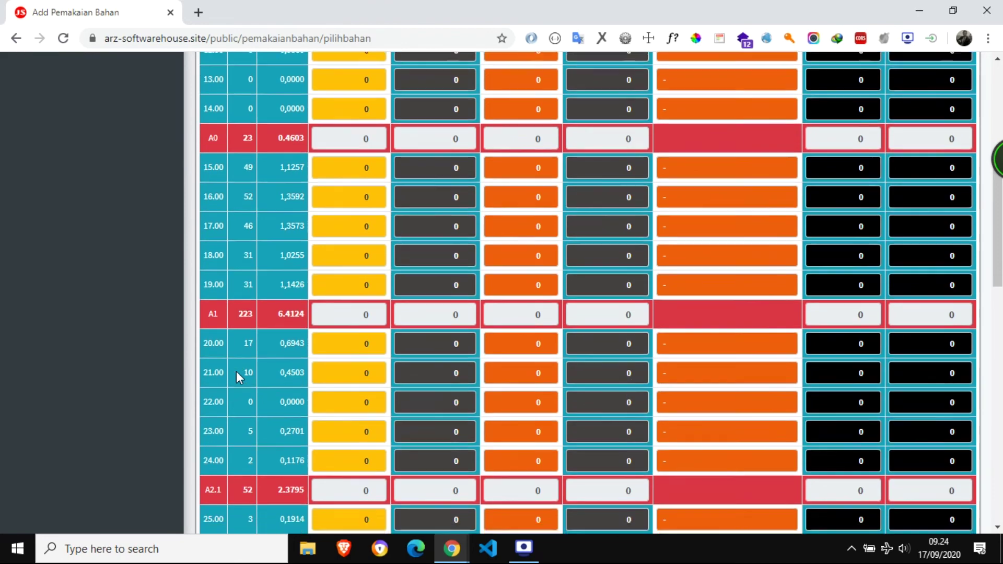
scroll(237, 371, "up", 4)
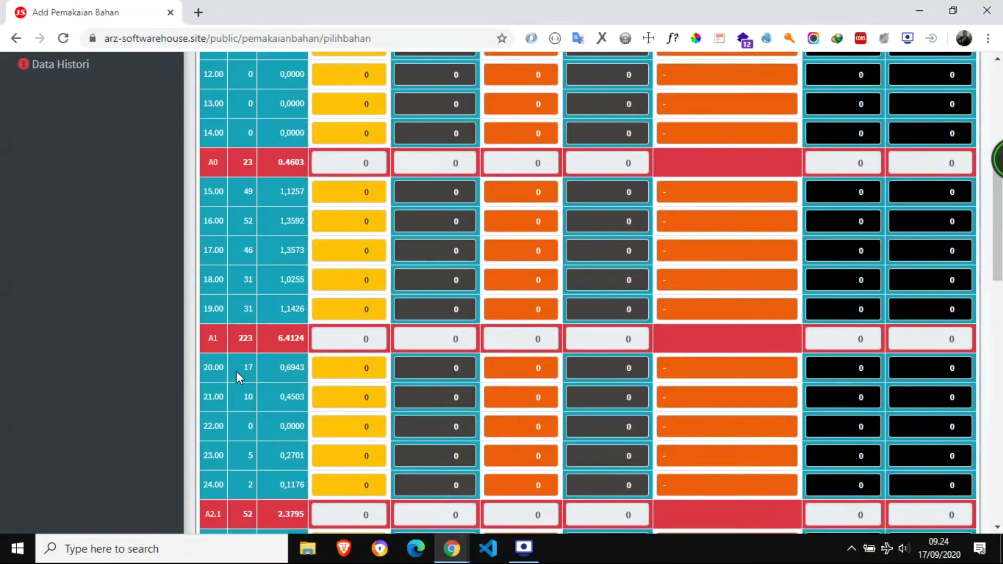
scroll(237, 371, "up", 1)
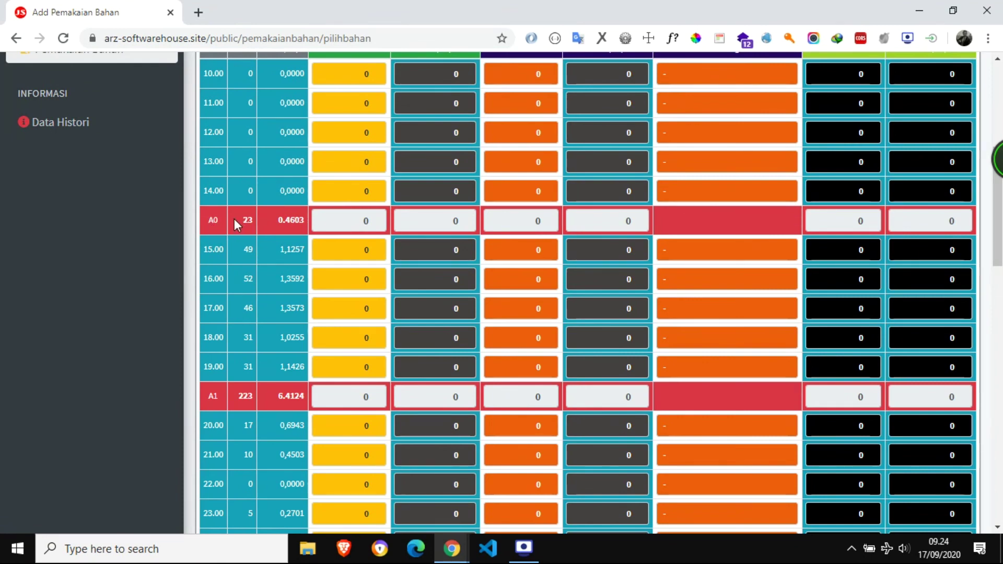
left_click_drag(240, 219, 253, 221)
scroll(269, 140, "up", 2)
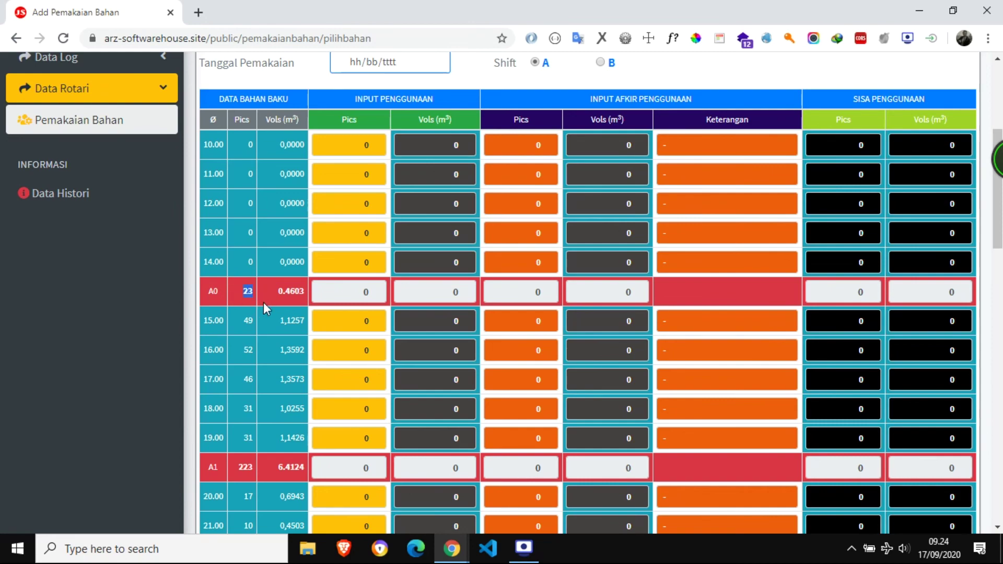
scroll(264, 303, "down", 8)
scroll(265, 303, "down", 7)
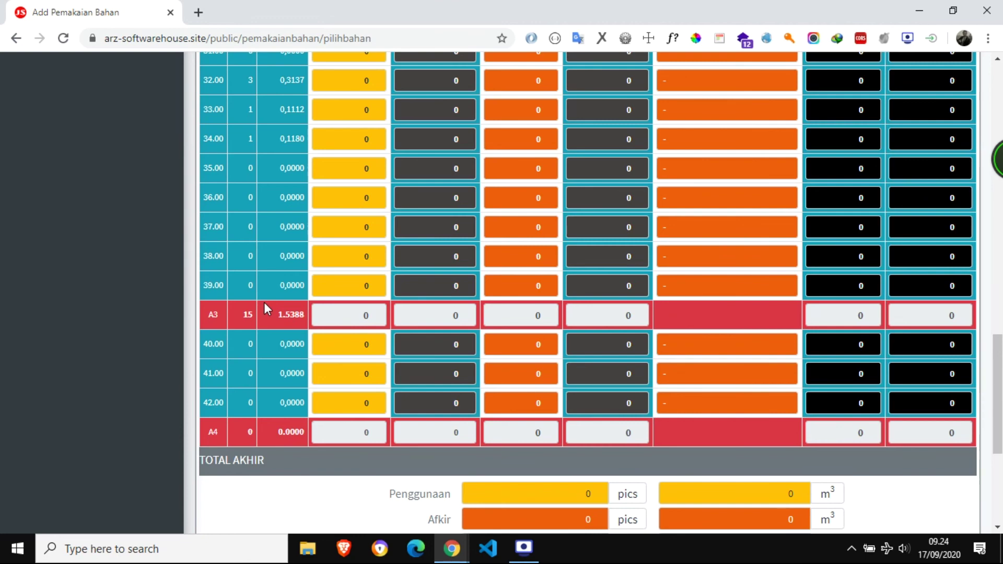
scroll(264, 303, "up", 15)
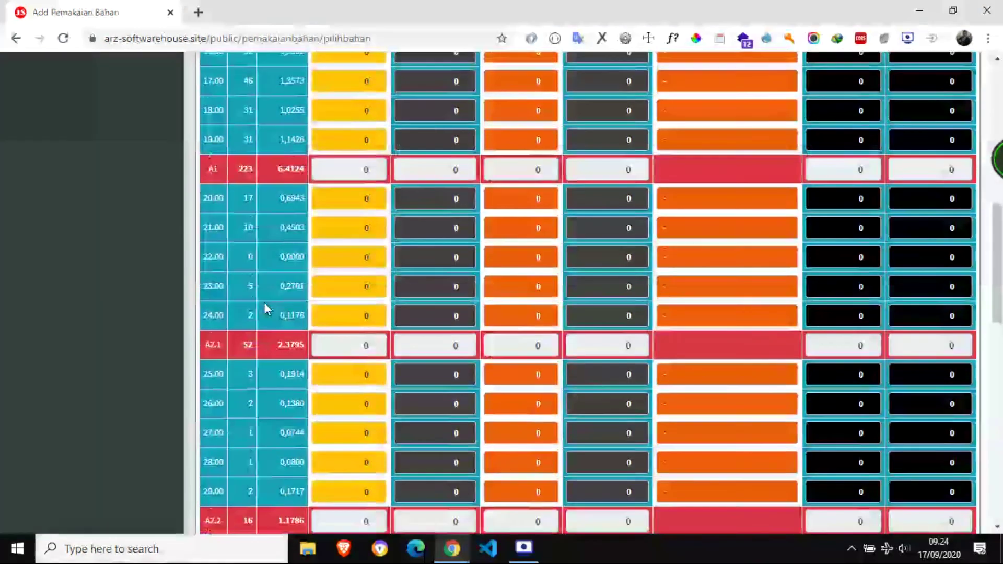
scroll(264, 307, "up", 8)
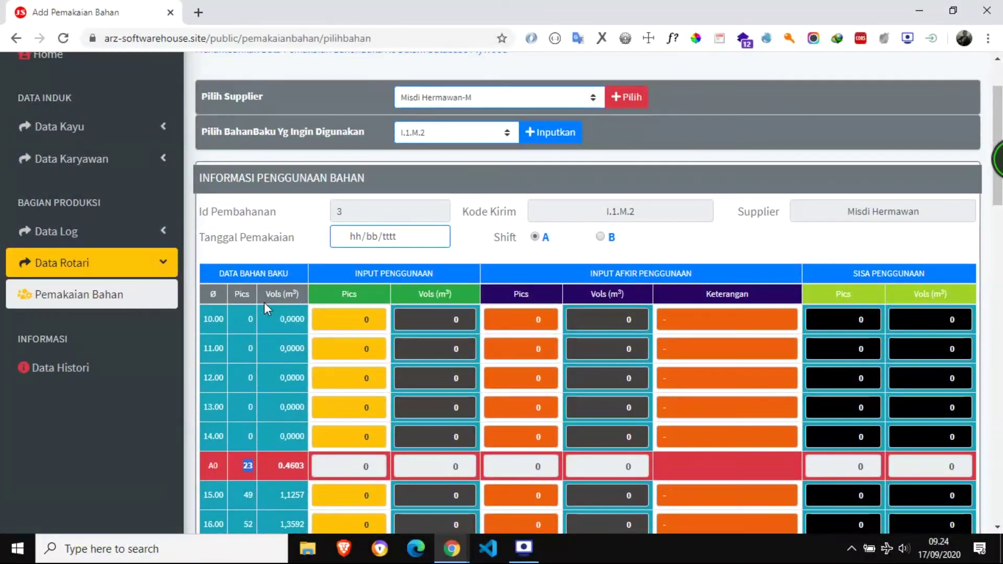
Step: Set the usage date (Tanggal Pemakaian) to 17/09/2020
left_click(437, 236)
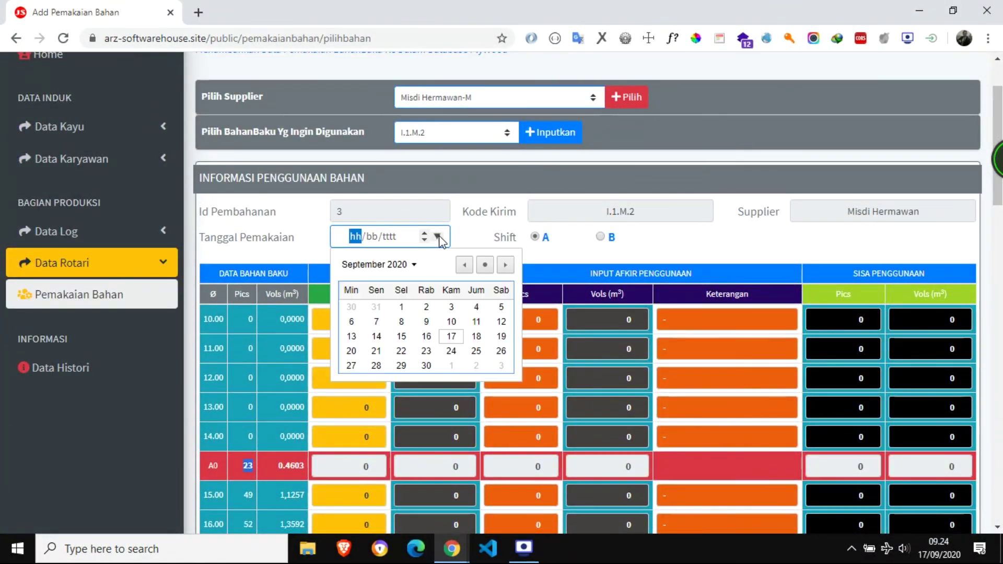
left_click(450, 336)
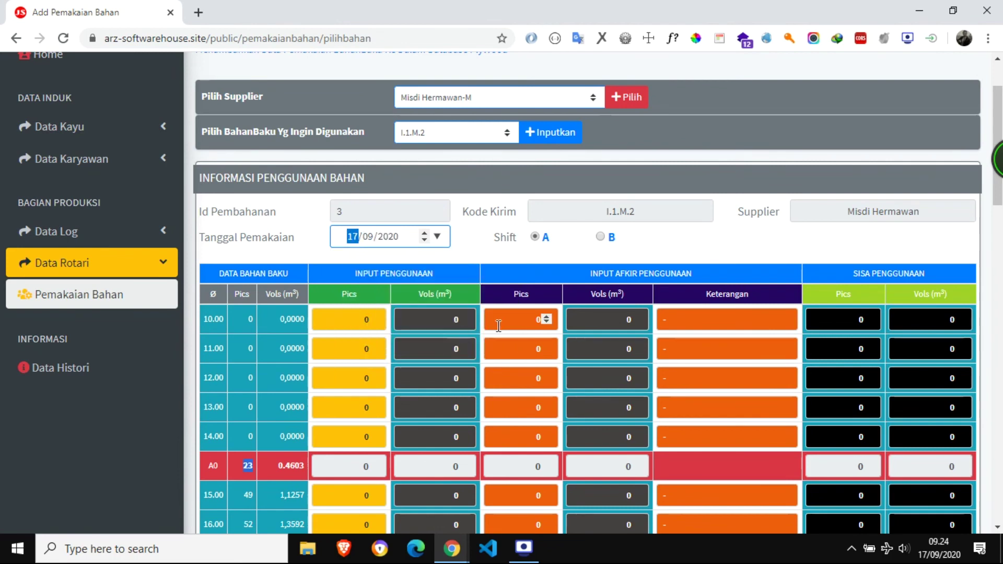
Step: Enter the used pieces for class A1, diameters 15 to 19: 49, 52, 46, 31 and 31
scroll(383, 449, "down", 3)
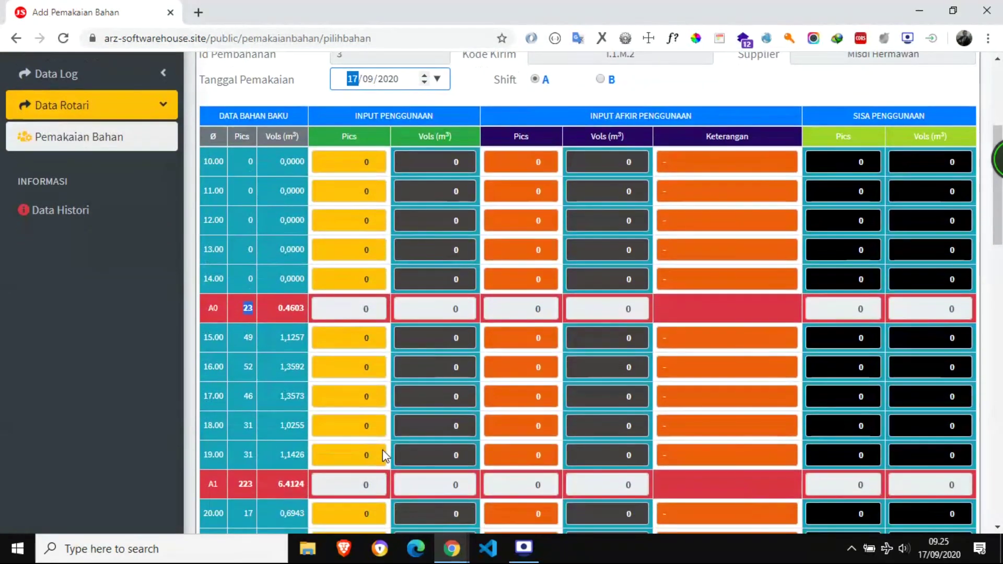
left_click(365, 337)
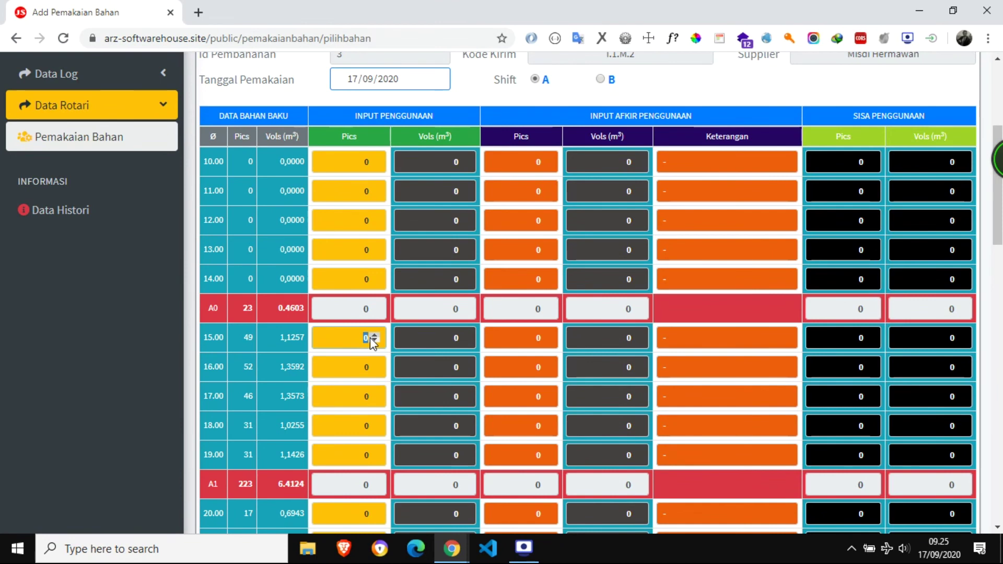
type("49")
key("Return")
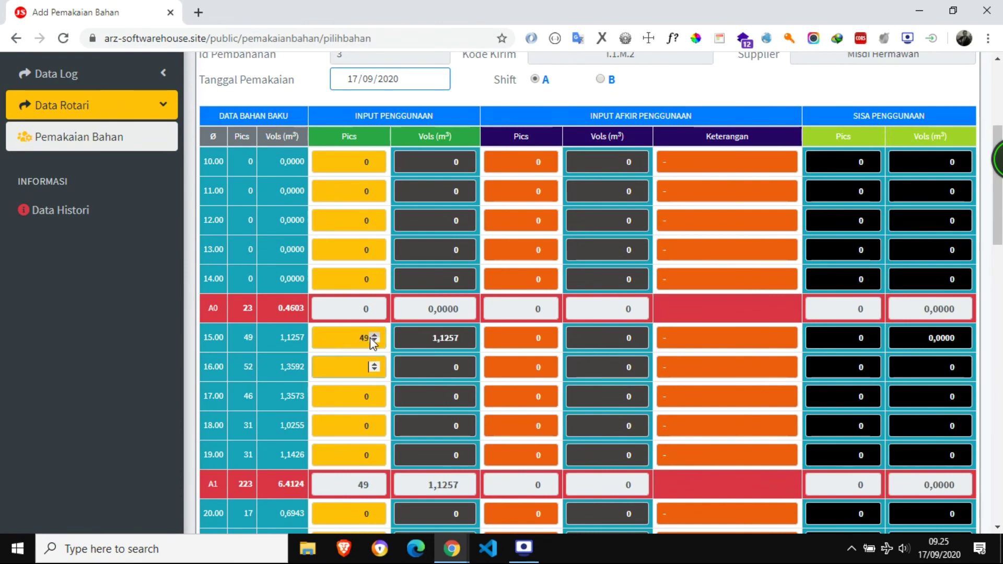
type("52")
key("Return")
type("46")
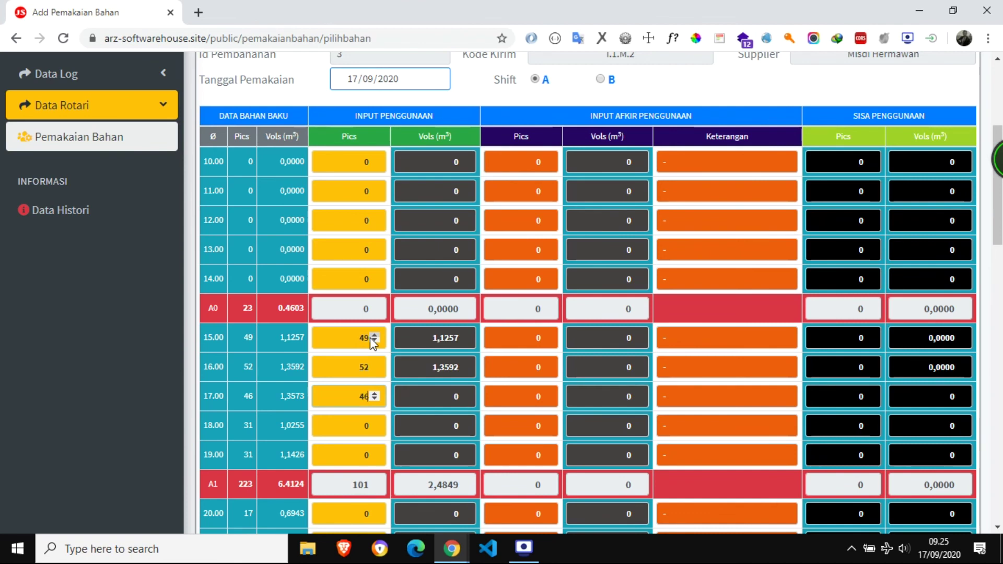
key("Return")
type("31")
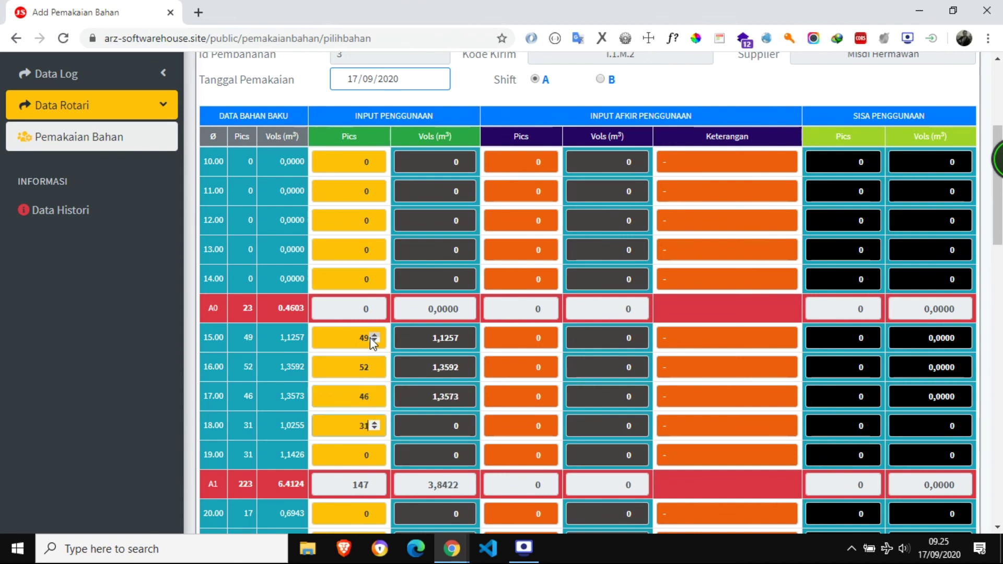
key("Return")
type("31")
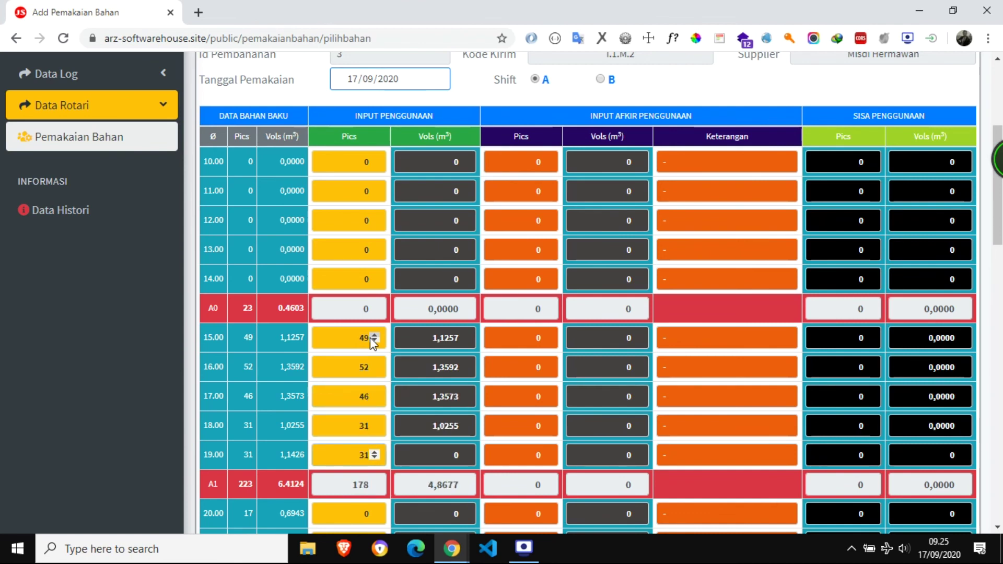
key("Return")
Step: Enter 17 used pieces for diameter 20 and 10 for diameter 21
scroll(369, 337, "down", 5)
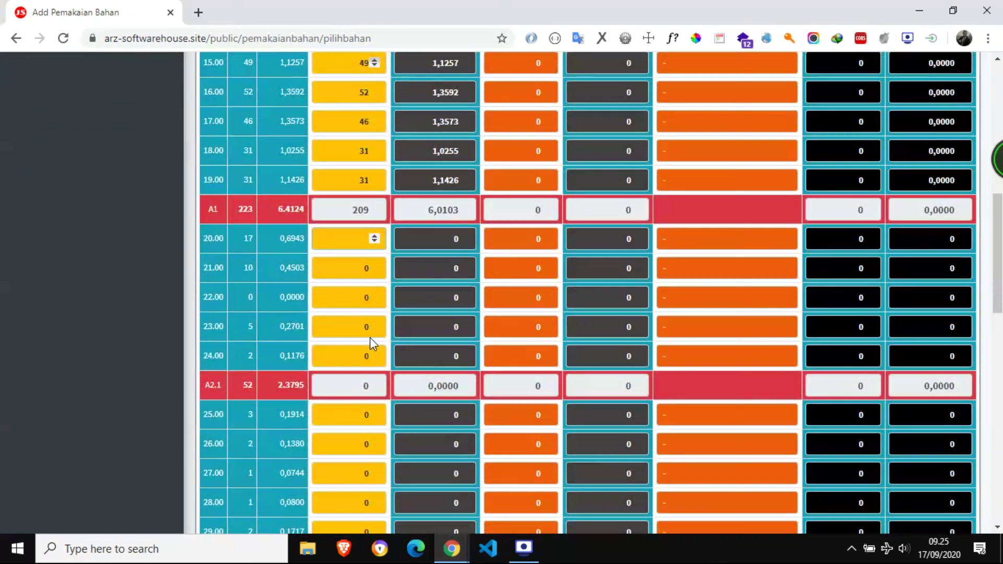
type("17")
key("Return")
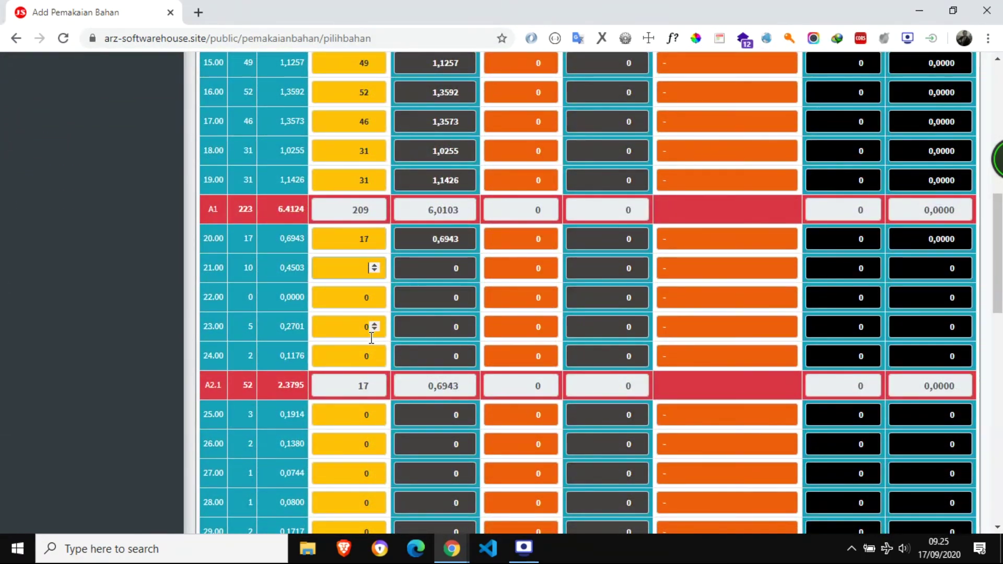
type("19")
key("BackSpace")
type("0")
key("Return")
Step: Leave diameter 22 at 0 and enter 5 used pieces for diameter 23 and 2 for diameter 24
key("BackSpace")
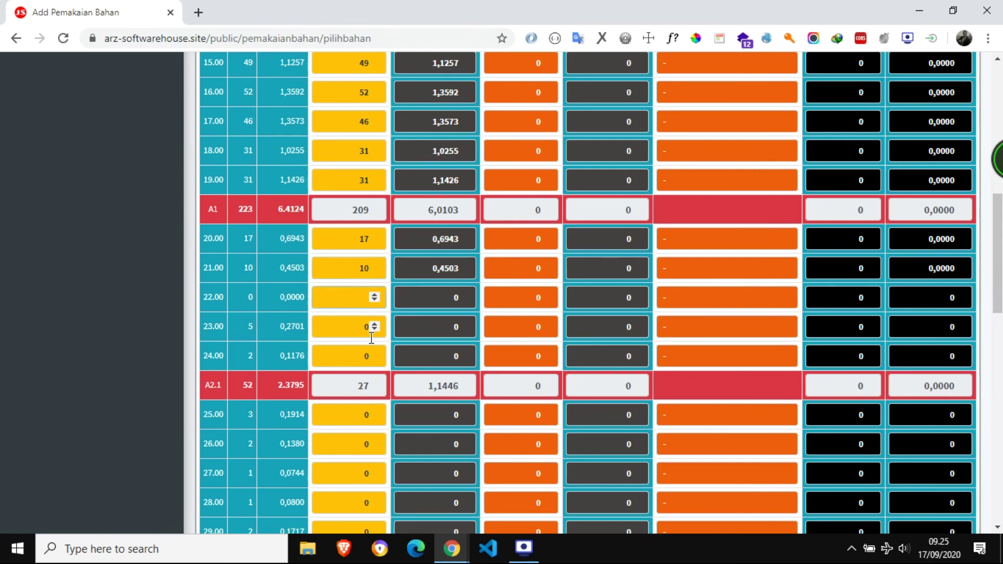
key("Return")
left_click(508, 385)
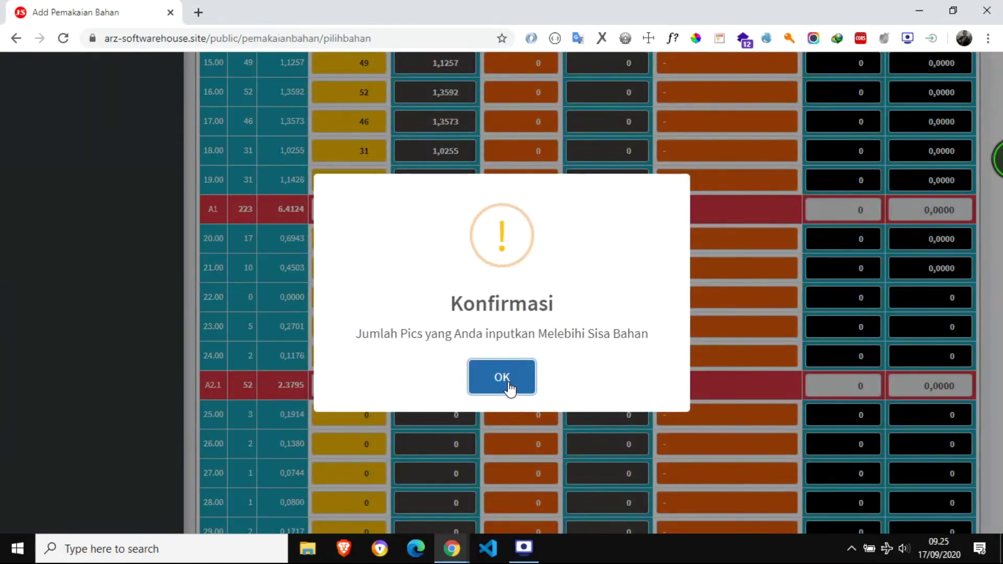
left_click(361, 333)
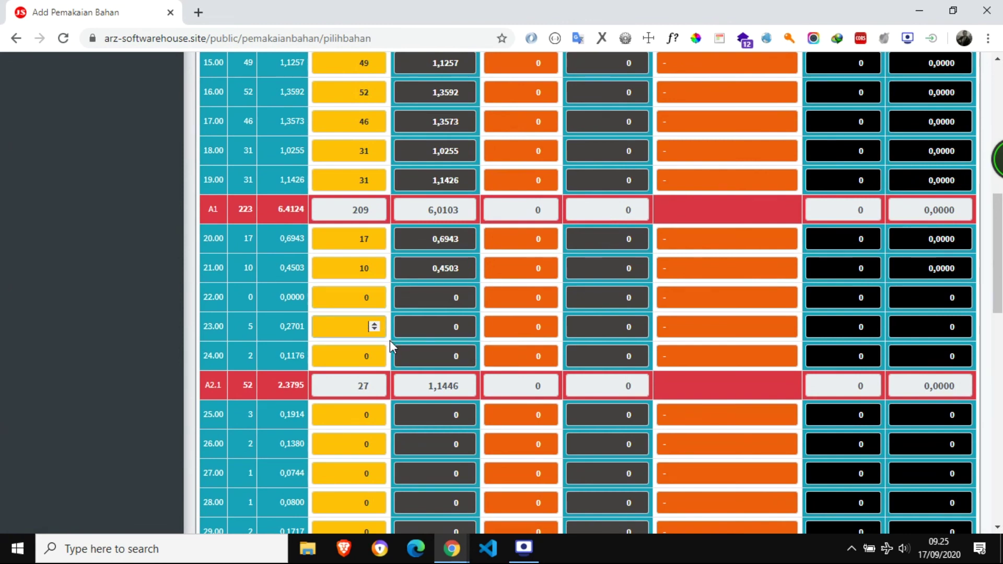
type("5")
key("Tab")
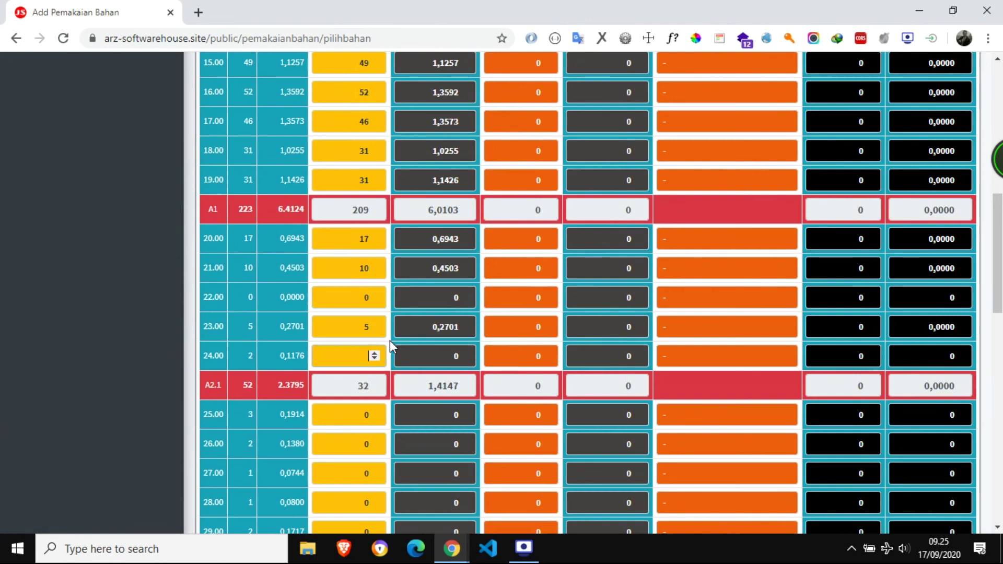
type("2")
key("Tab")
Step: Enter the used pieces for class A2.2, diameters 25 to 29: 3, 2, 1, 1 and 2
type("3")
key("Tab")
type("2")
key("Tab")
type("1")
key("Tab")
type("1")
key("Tab")
type("2")
key("Tab")
Step: Enter the used pieces for diameters 30 to 35: 4, 0, 3, 1, 1 and 0
type("4")
key("Tab")
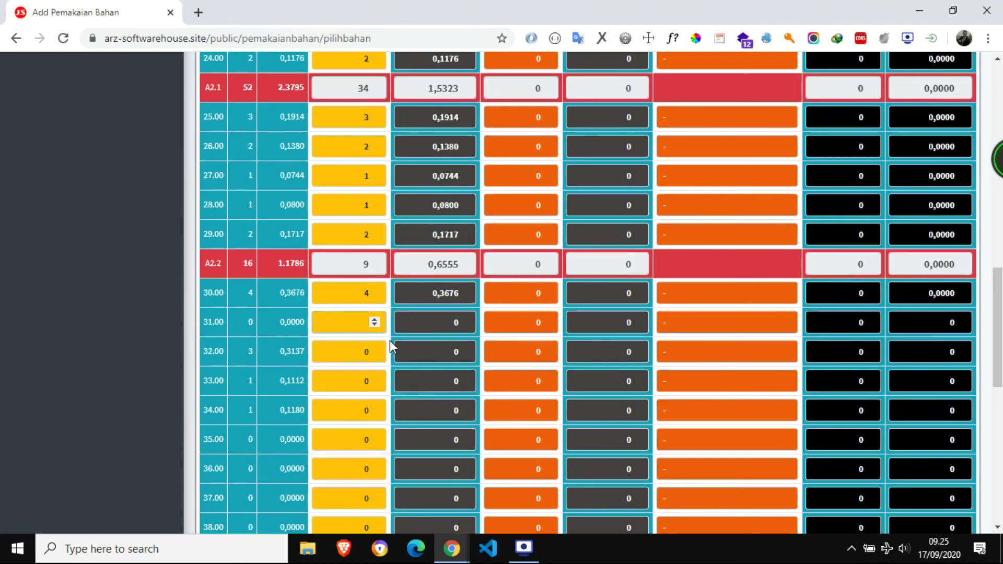
type("1")
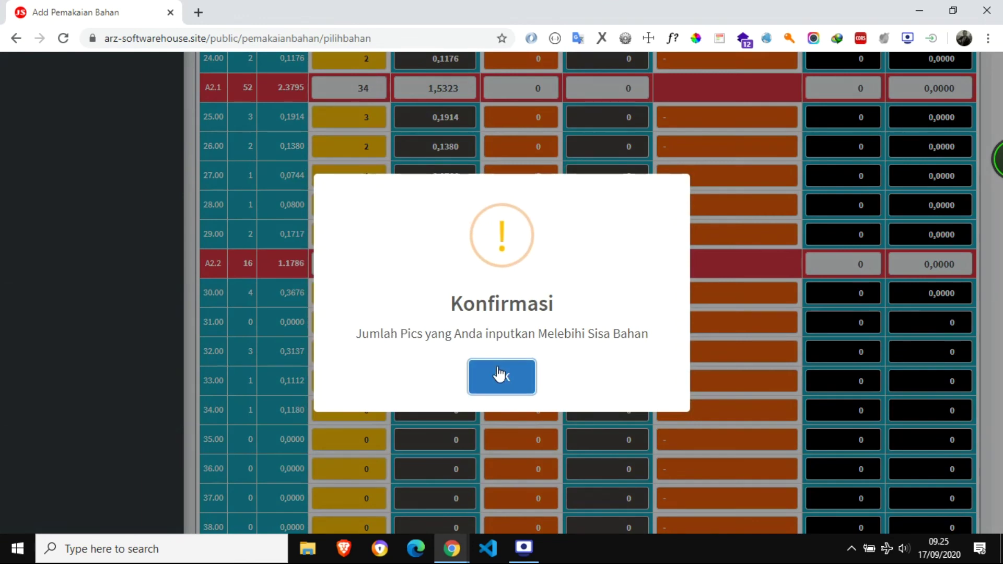
left_click(496, 372)
left_click(366, 352)
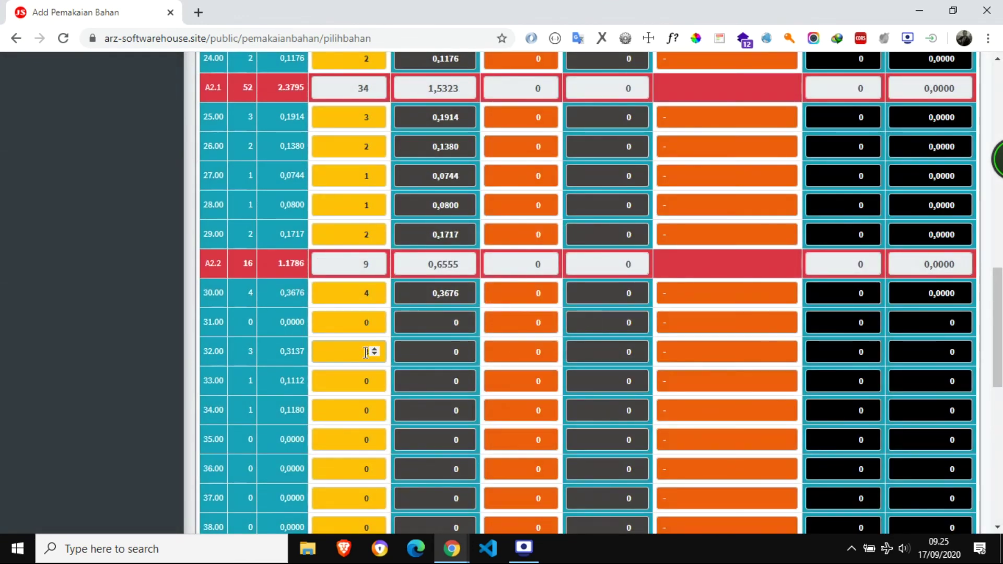
key("Tab")
type("1")
key("Tab")
type("1")
key("Tab")
scroll(366, 352, "down", 4)
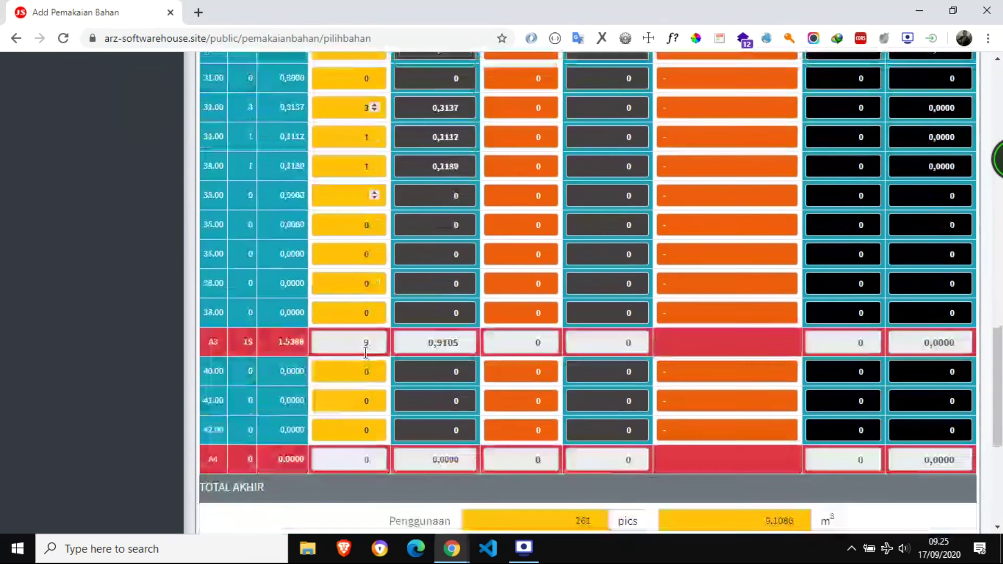
type("0")
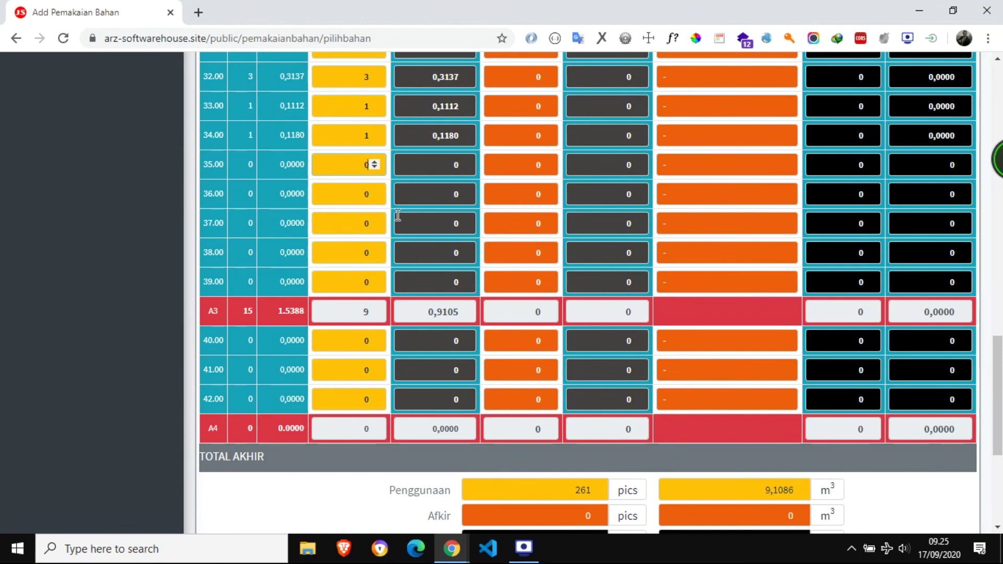
Step: Review the entered pieces and write "Pemakaian oke" as the overall remark (Keterangan) in the final totals section
scroll(398, 215, "up", 1)
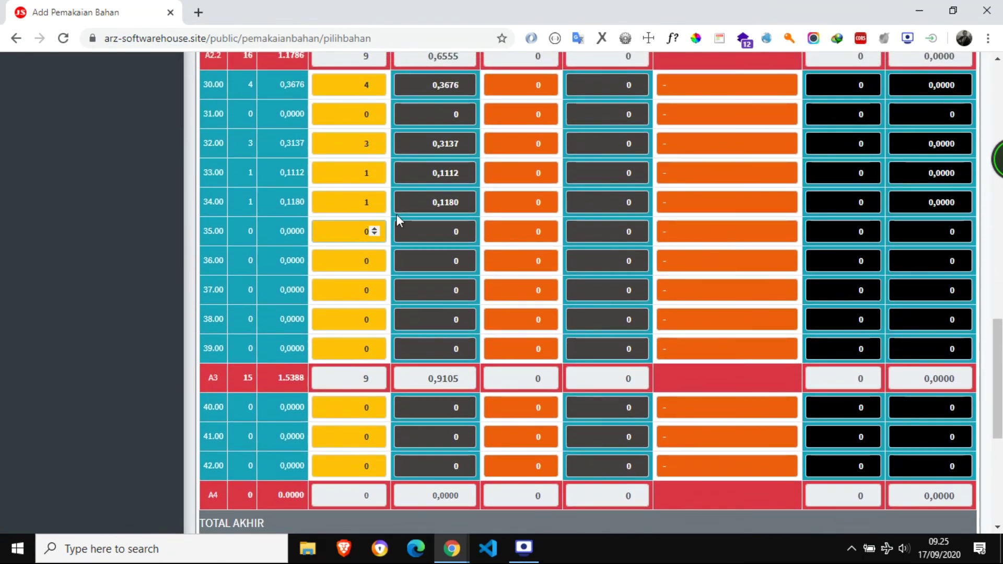
scroll(397, 214, "up", 1)
scroll(396, 214, "down", 6)
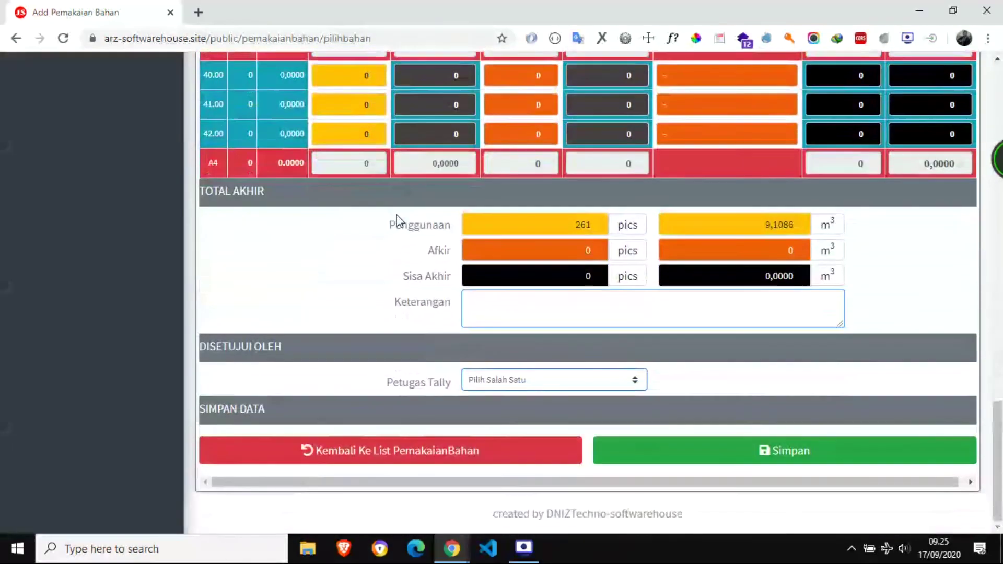
left_click(527, 310)
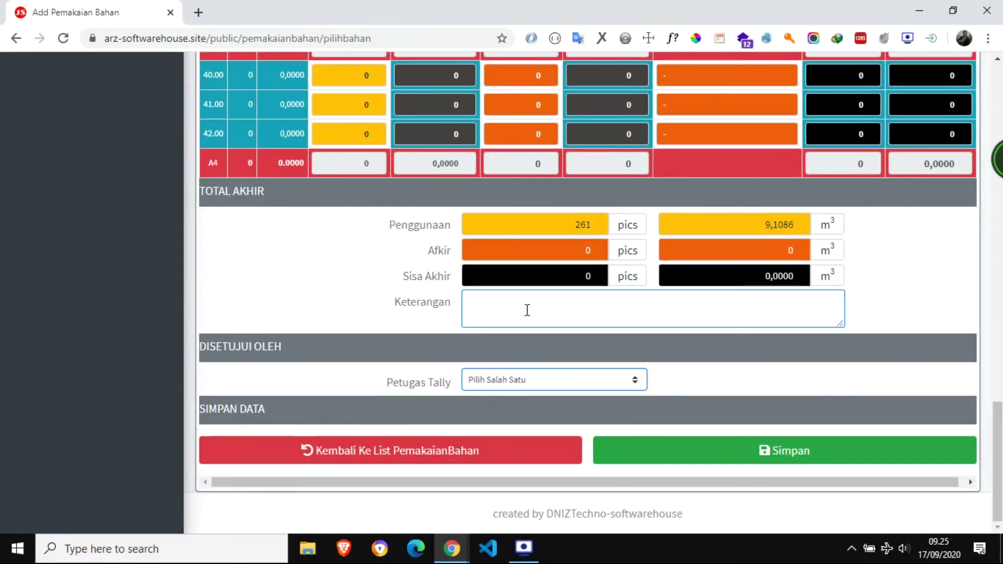
type("Pemakai")
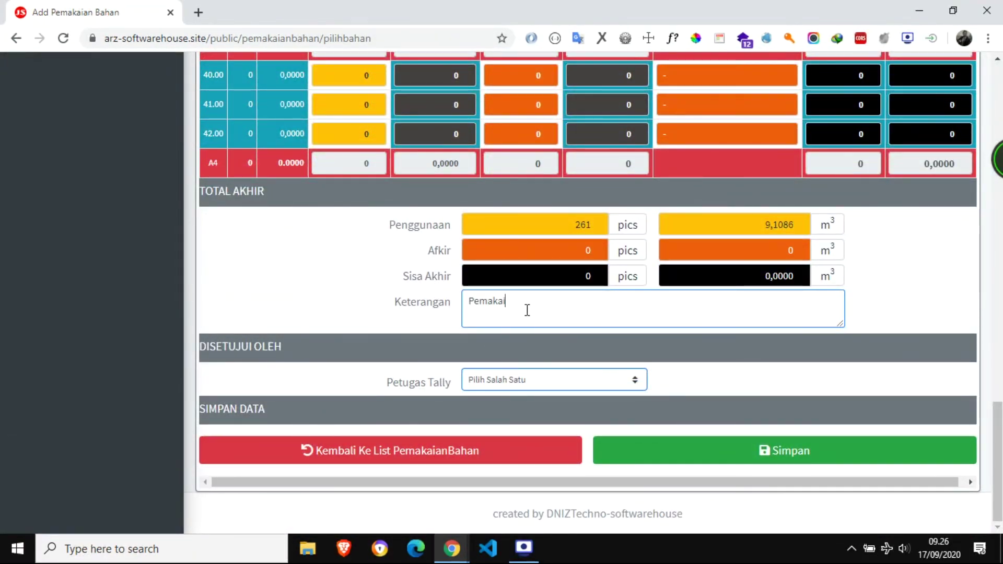
type("an oke")
Step: Select the tally officer who approves the usage, save the record and dismiss the confirmation
left_click(585, 379)
left_click(544, 408)
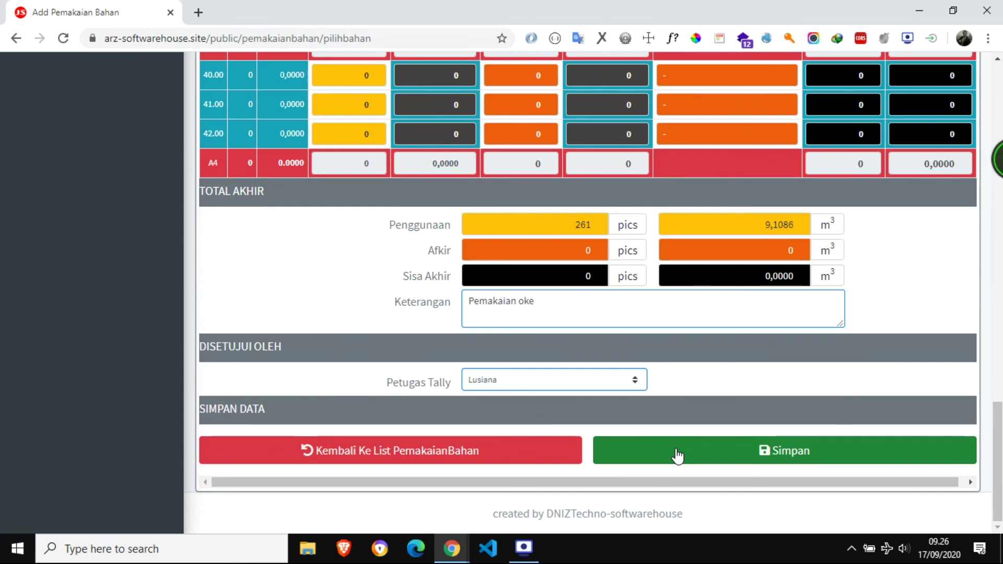
scroll(679, 297, "up", 1)
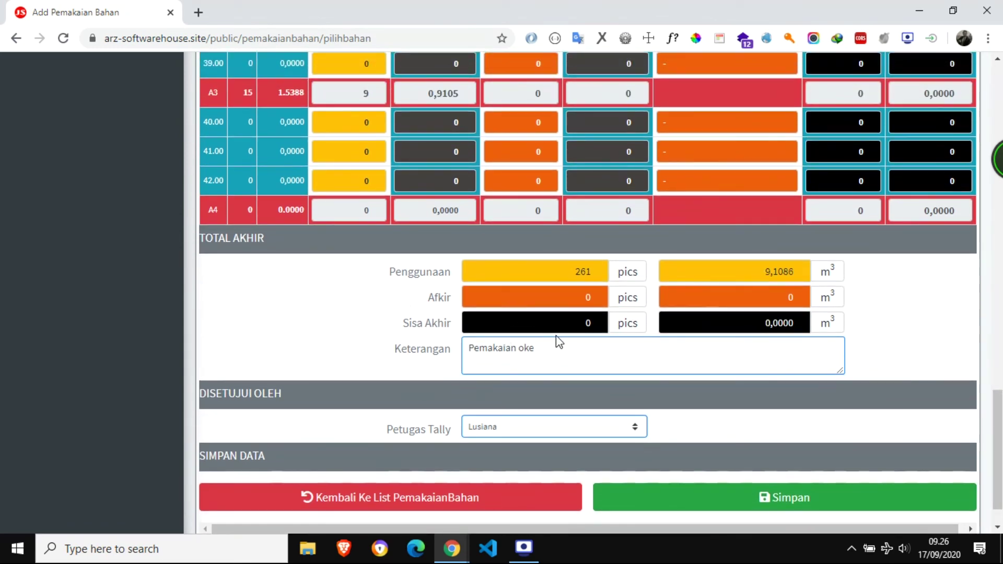
left_click(708, 506)
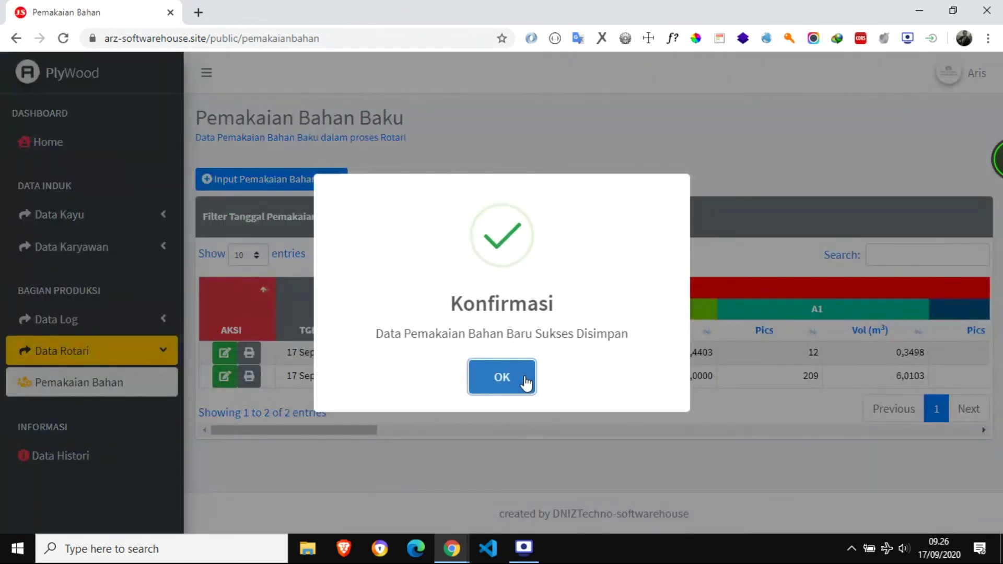
left_click(526, 383)
Step: Start another raw material usage entry and load the same supplier's remaining stock
left_click(333, 183)
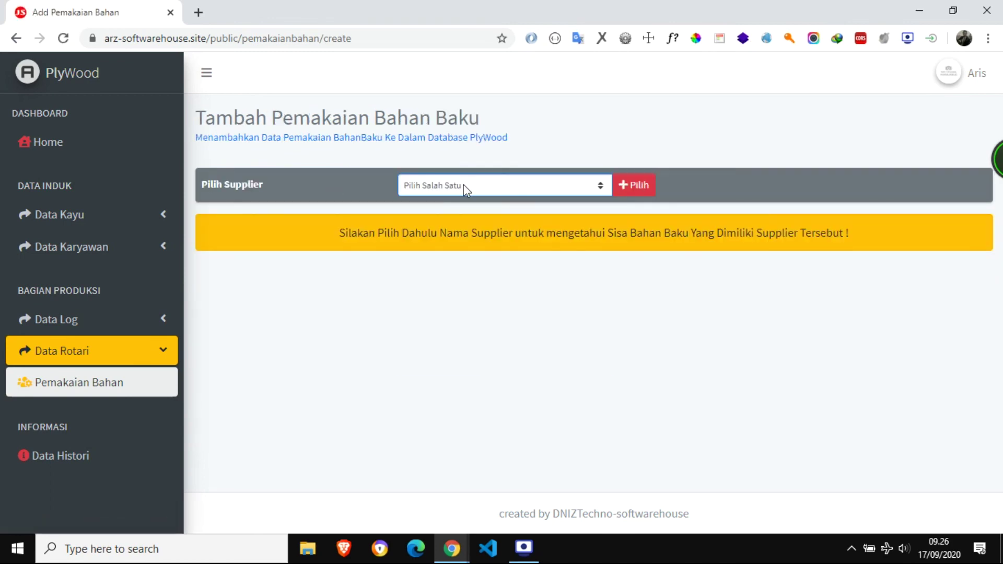
left_click(465, 188)
left_click(436, 271)
left_click(637, 189)
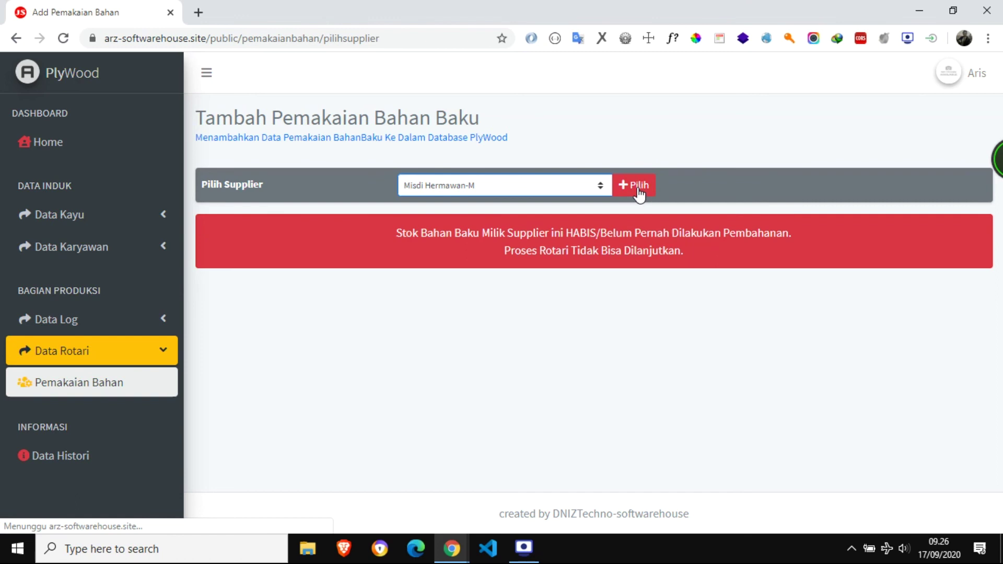